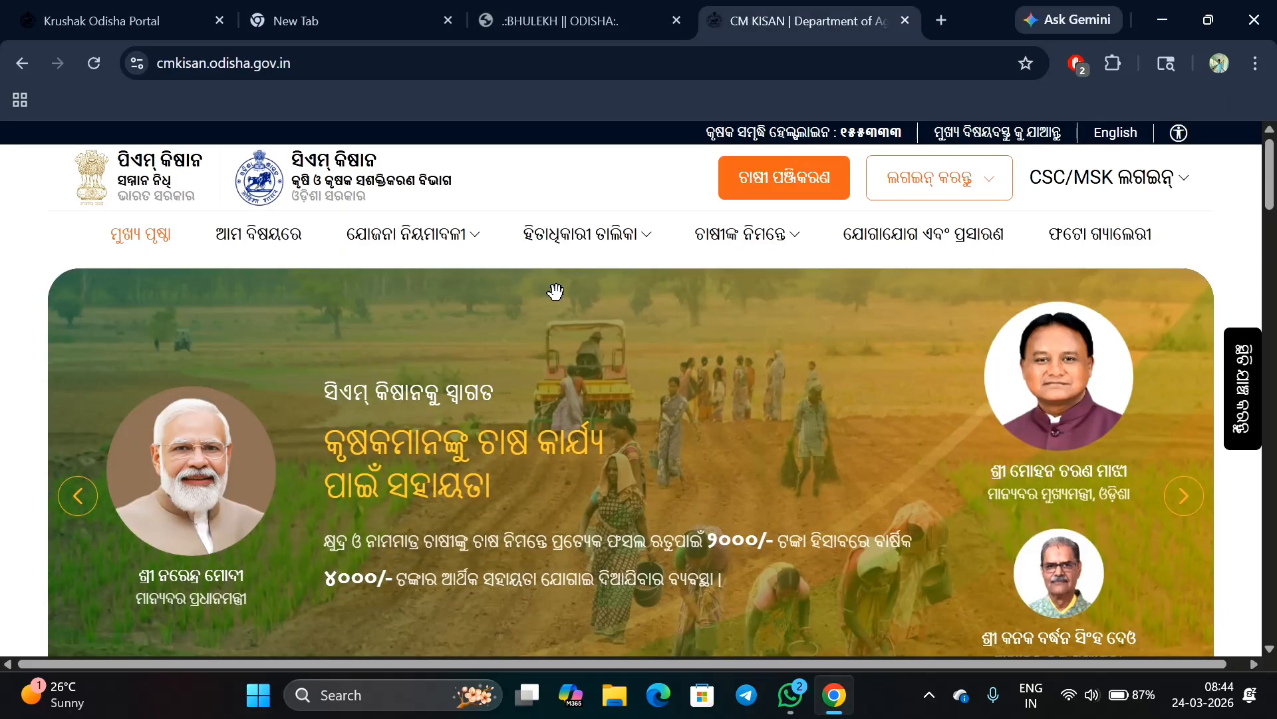
Head to the Farmer Registration page from the portal's orange header button
drag(712, 160, 818, 119)
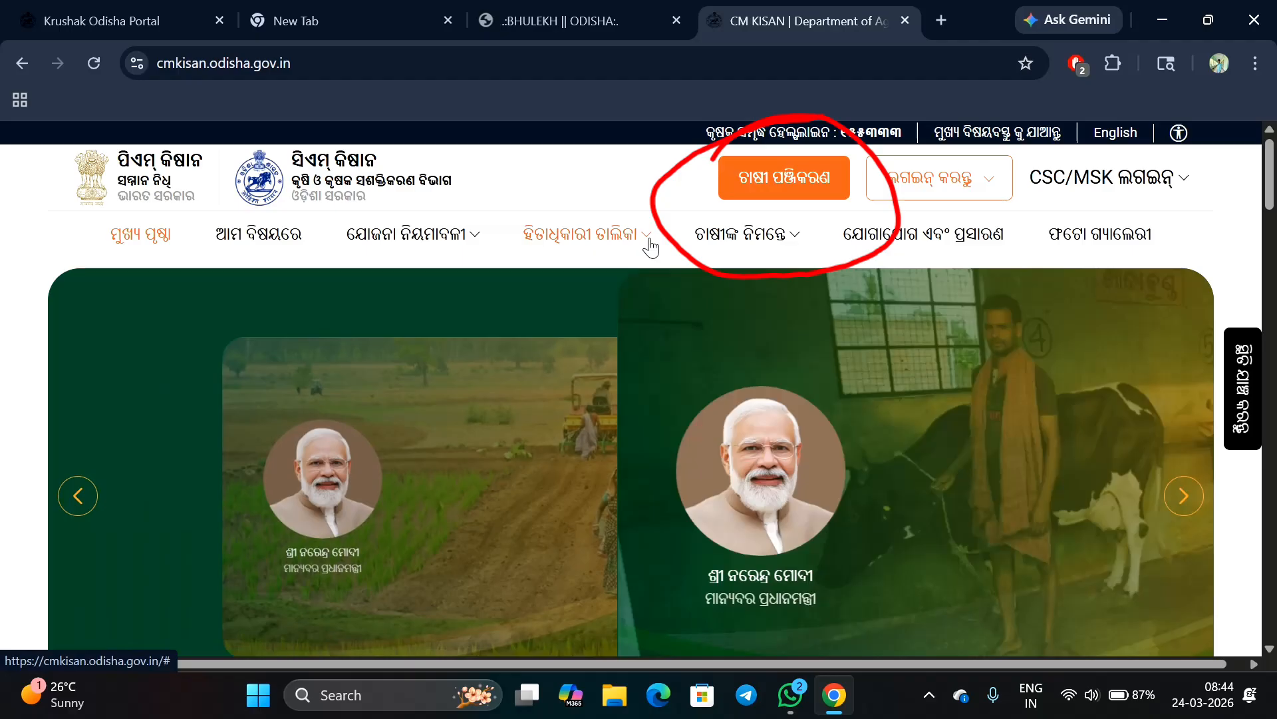
Open Farmer Registration, read the instructions, accept the Aadhaar declaration and proceed
click(775, 181)
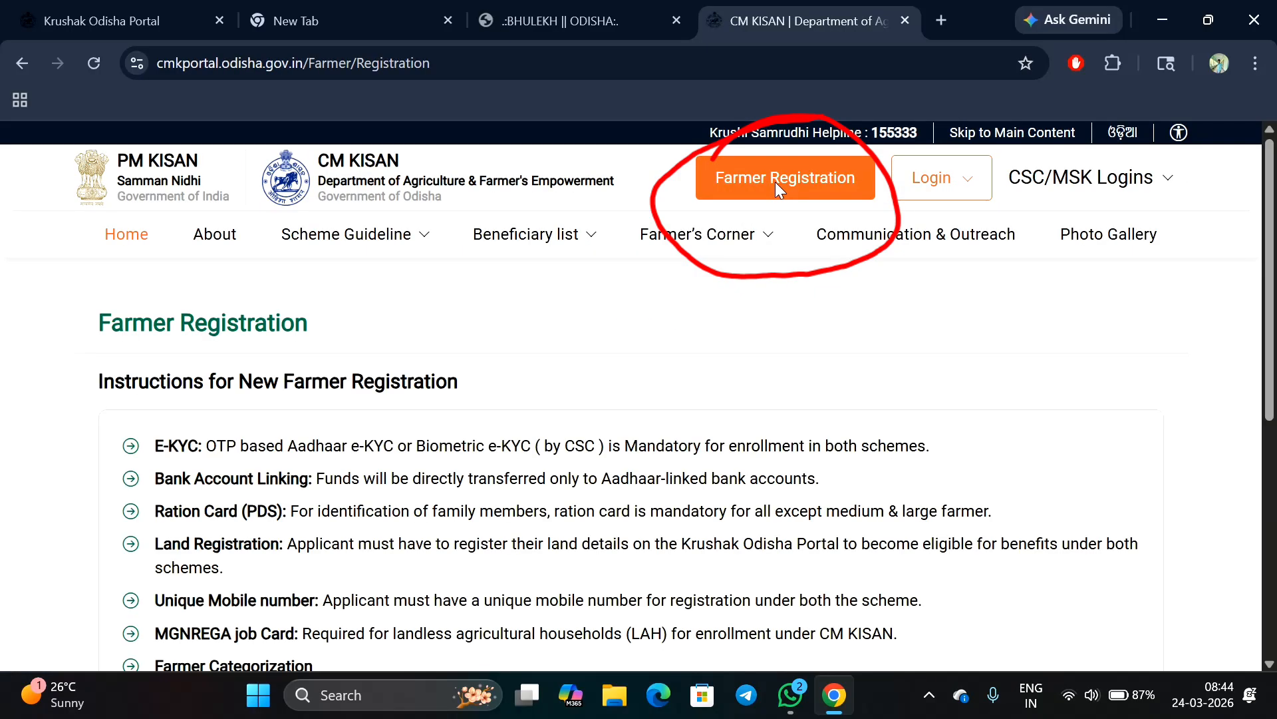
scroll(607, 379, down, 2)
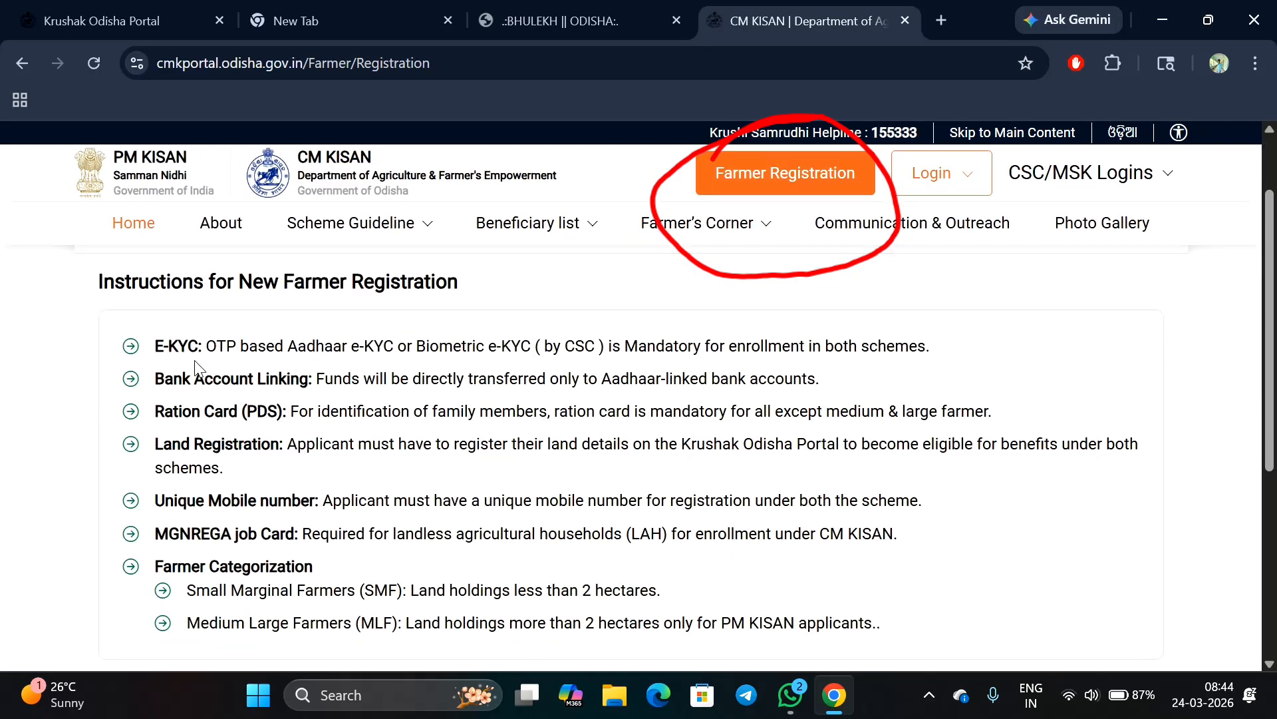
mouse_move(155, 348)
mouse_down()
mouse_move(590, 386)
mouse_move(788, 472)
mouse_move(858, 622)
mouse_up()
scroll(799, 529, down, 3)
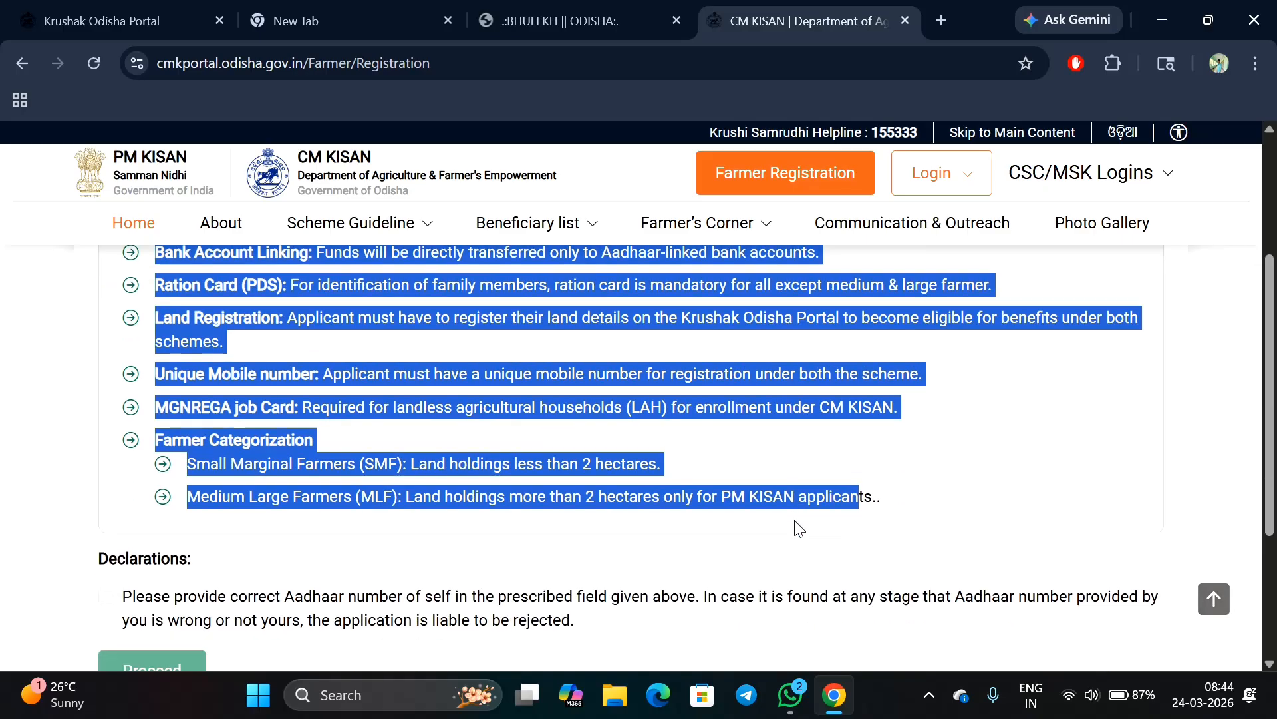
click(798, 529)
scroll(224, 429, down, 2)
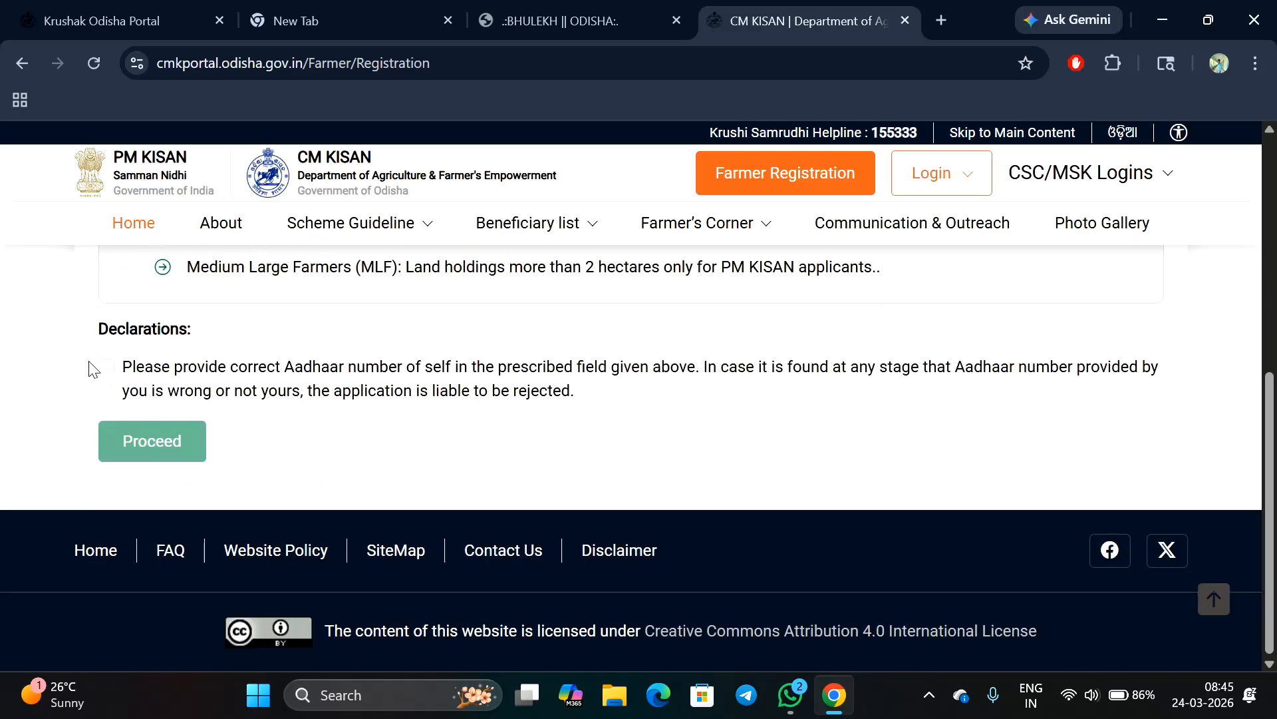
click(106, 371)
click(152, 442)
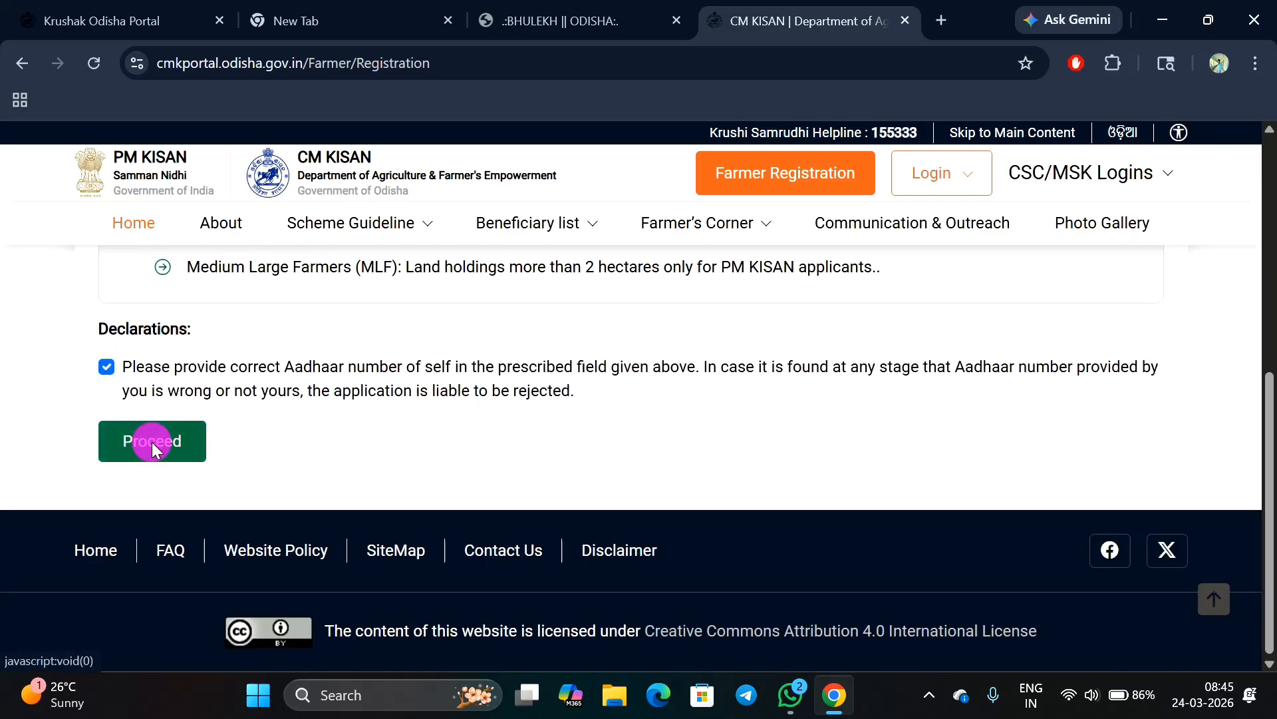
Paste the applicant's Aadhaar number, fill the captcha and request the Aadhaar OTP
click(224, 554)
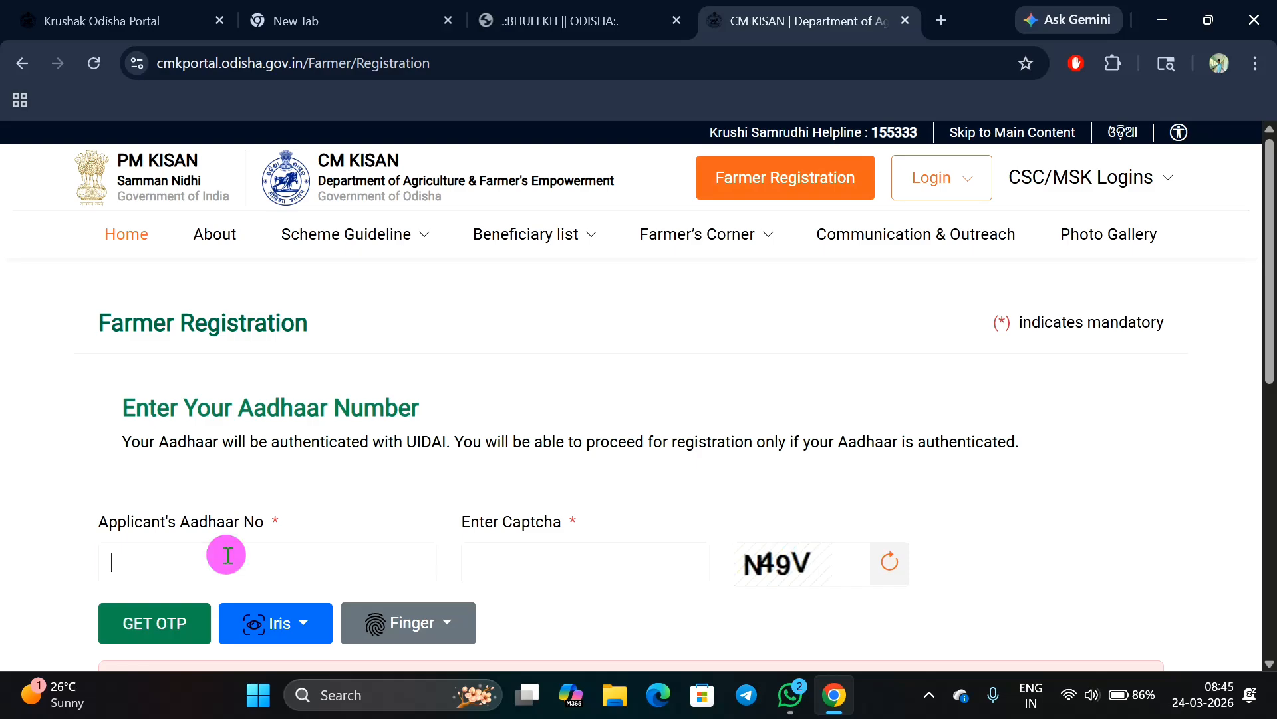
drag(117, 521, 246, 521)
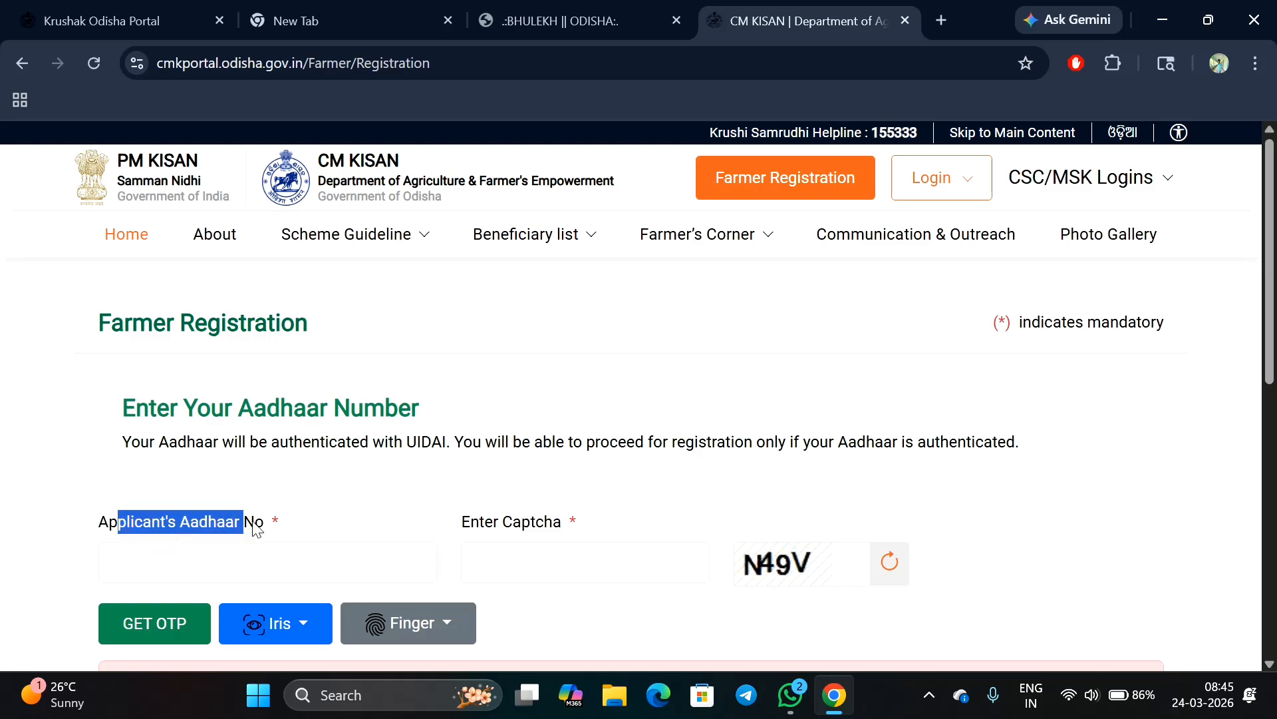
click(252, 521)
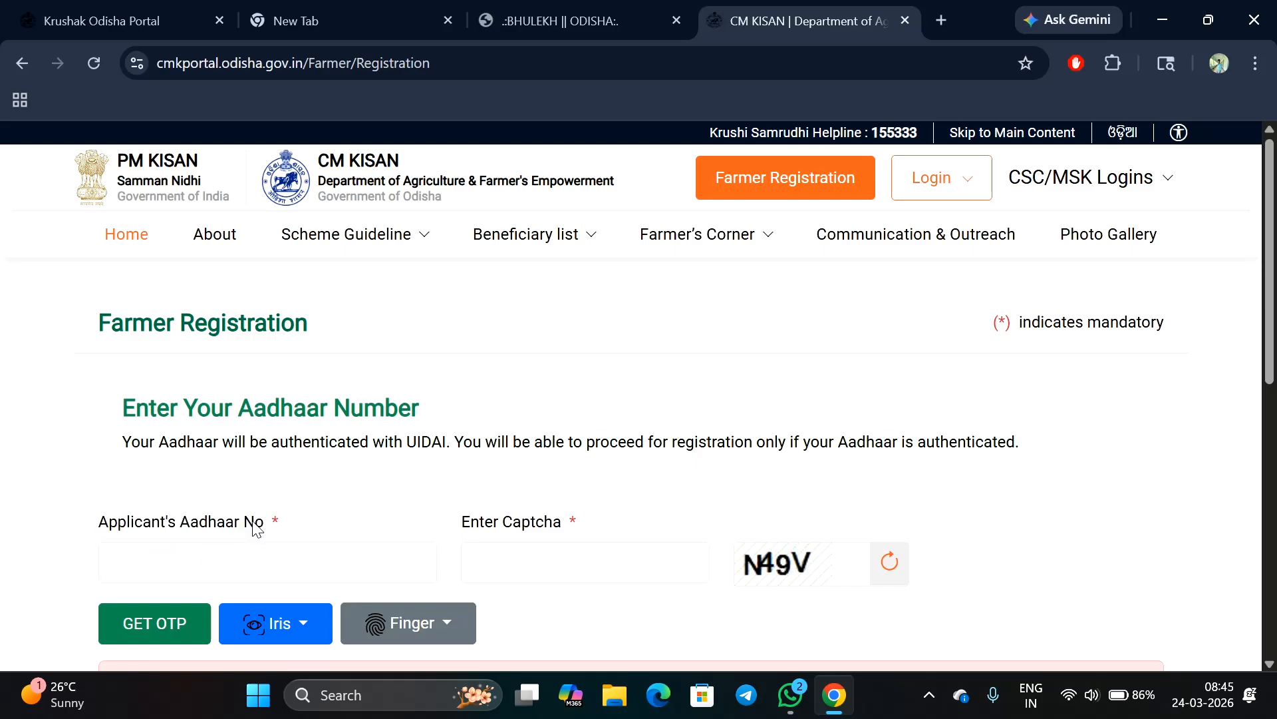
click(232, 564)
key(ctrl+v)
click(514, 553)
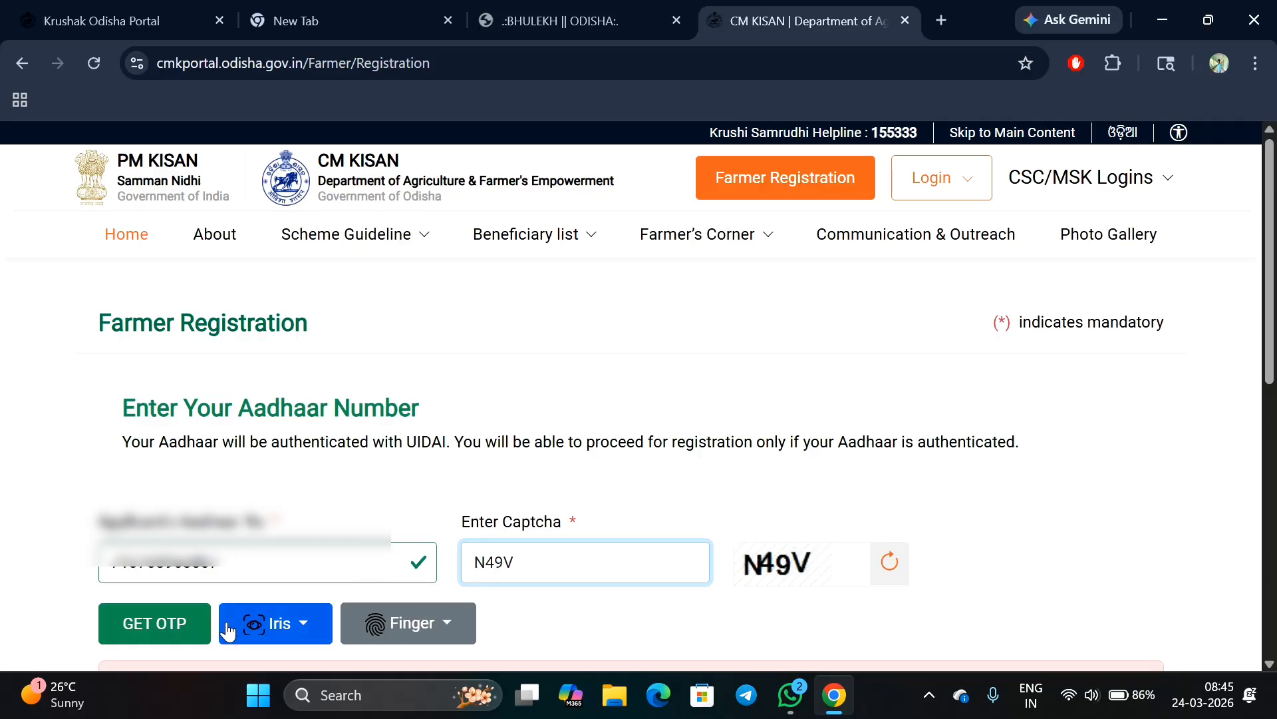
click(152, 622)
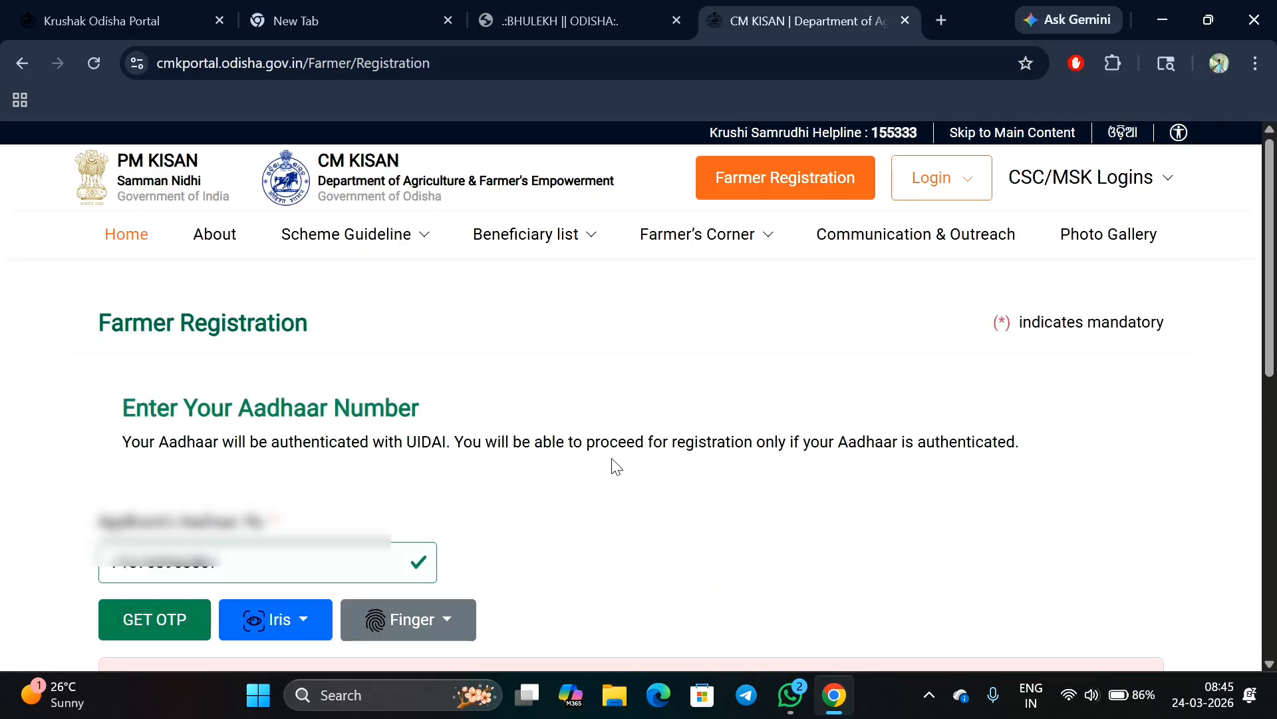
Enter the six-digit Aadhaar OTP and verify it
scroll(614, 474, down, 5)
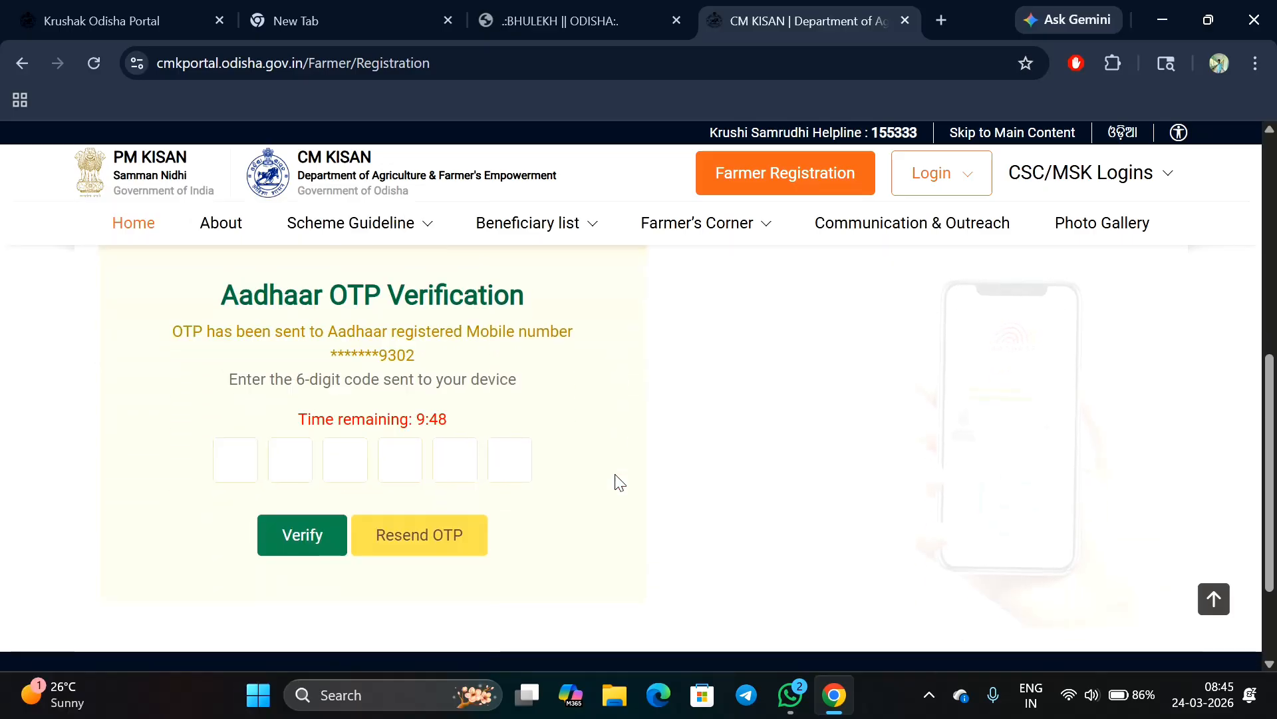
click(235, 459)
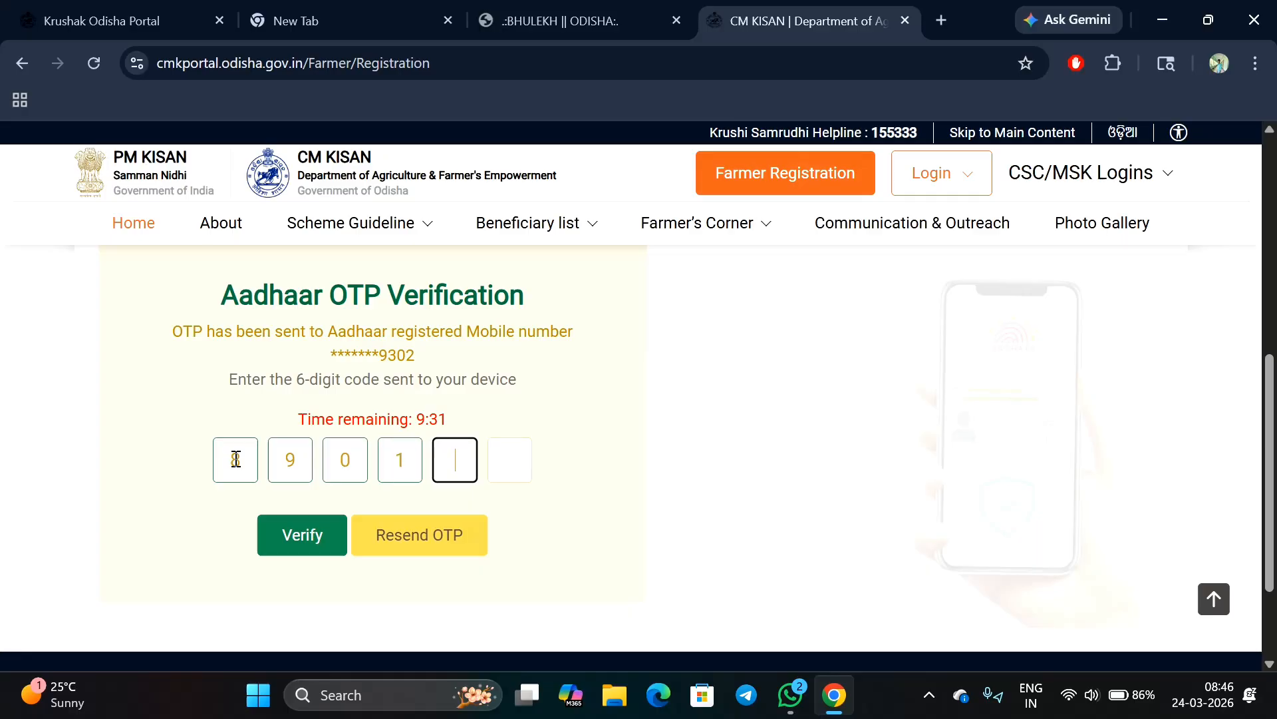
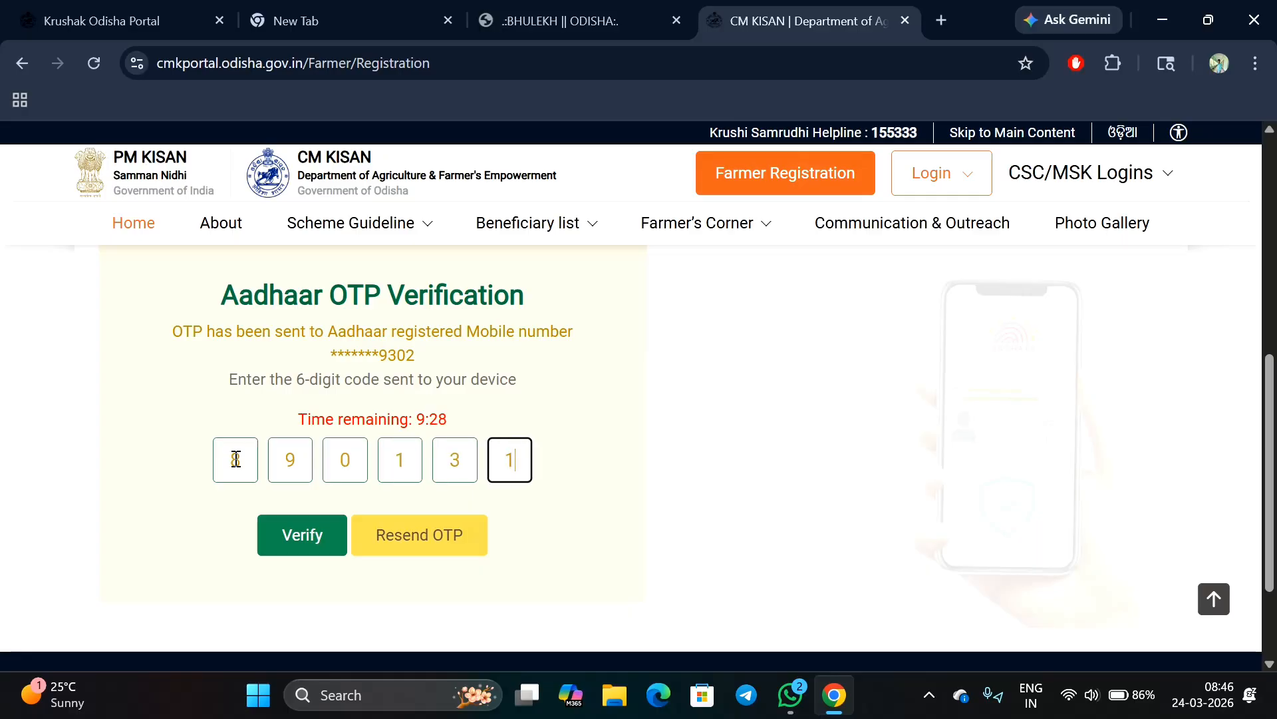
click(298, 534)
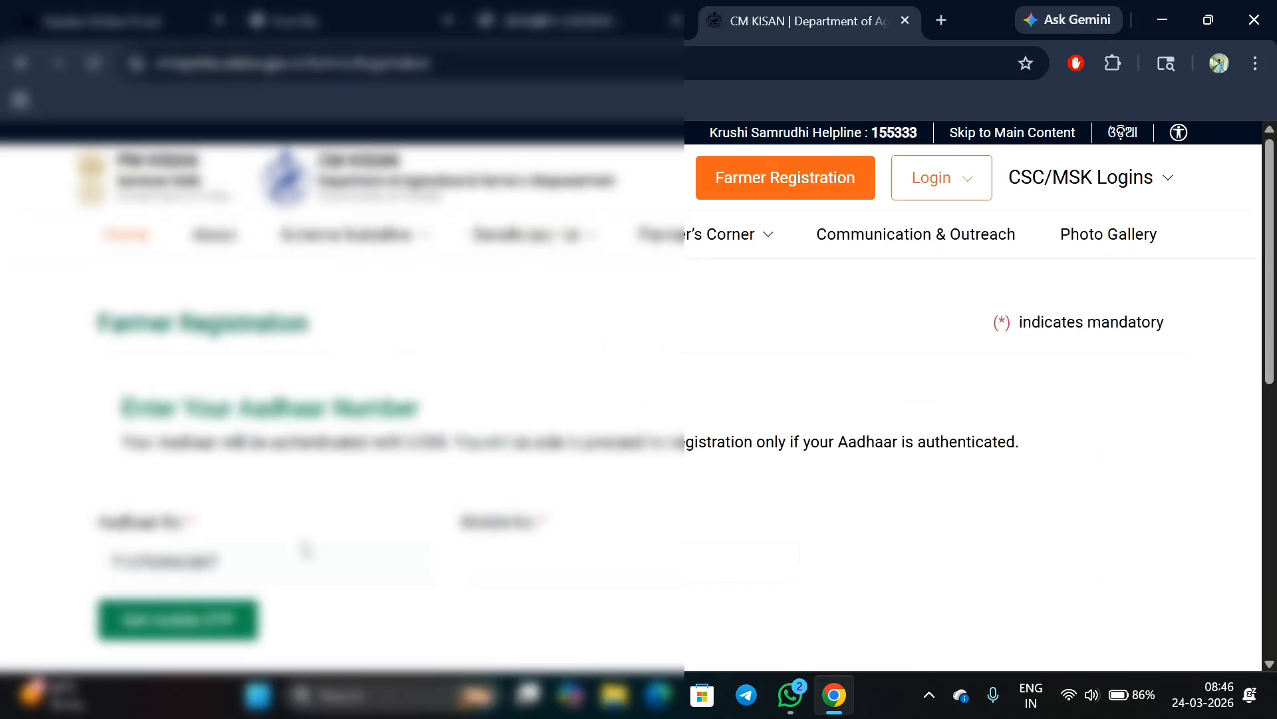
Enter the applicant's mobile number and request the mobile OTP
click(523, 559)
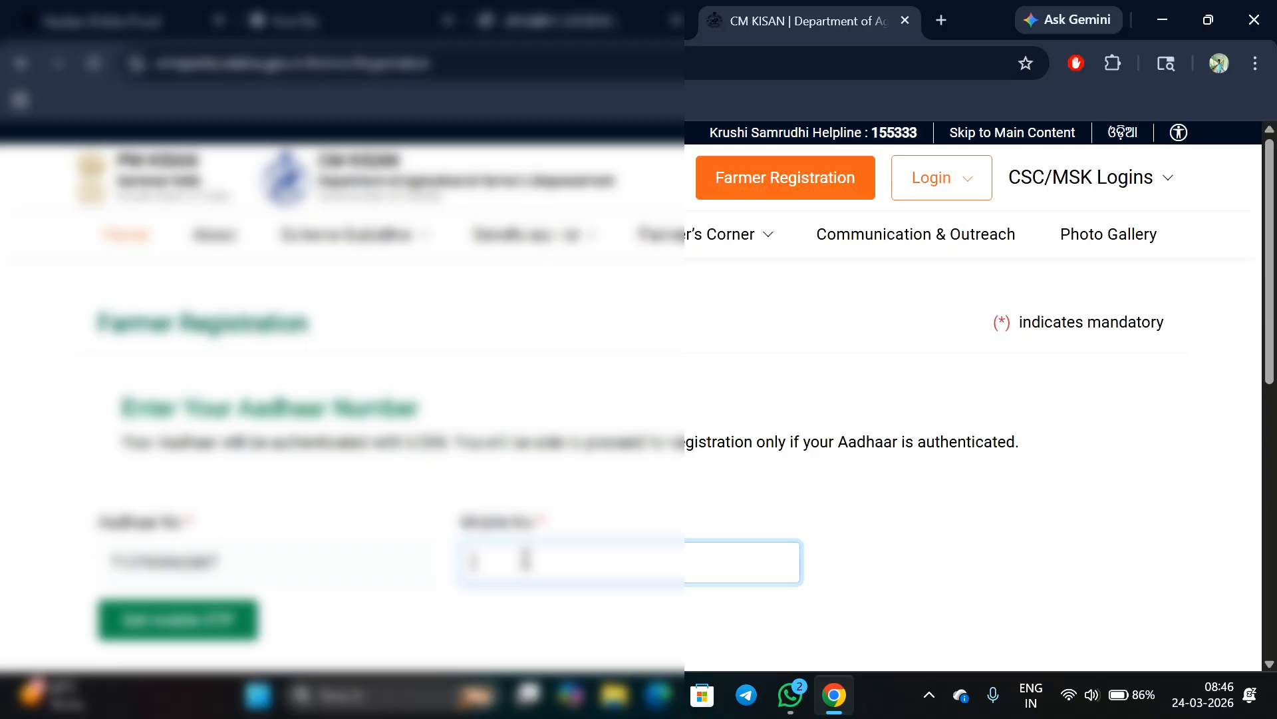
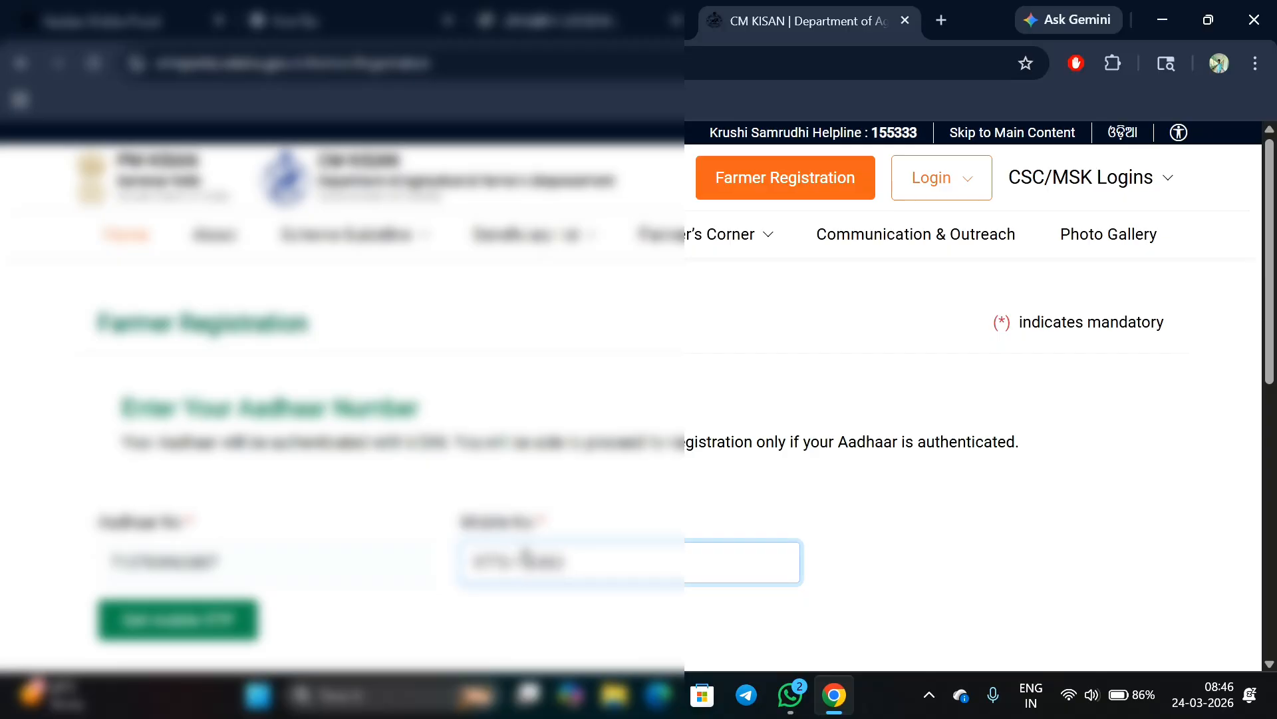
click(157, 621)
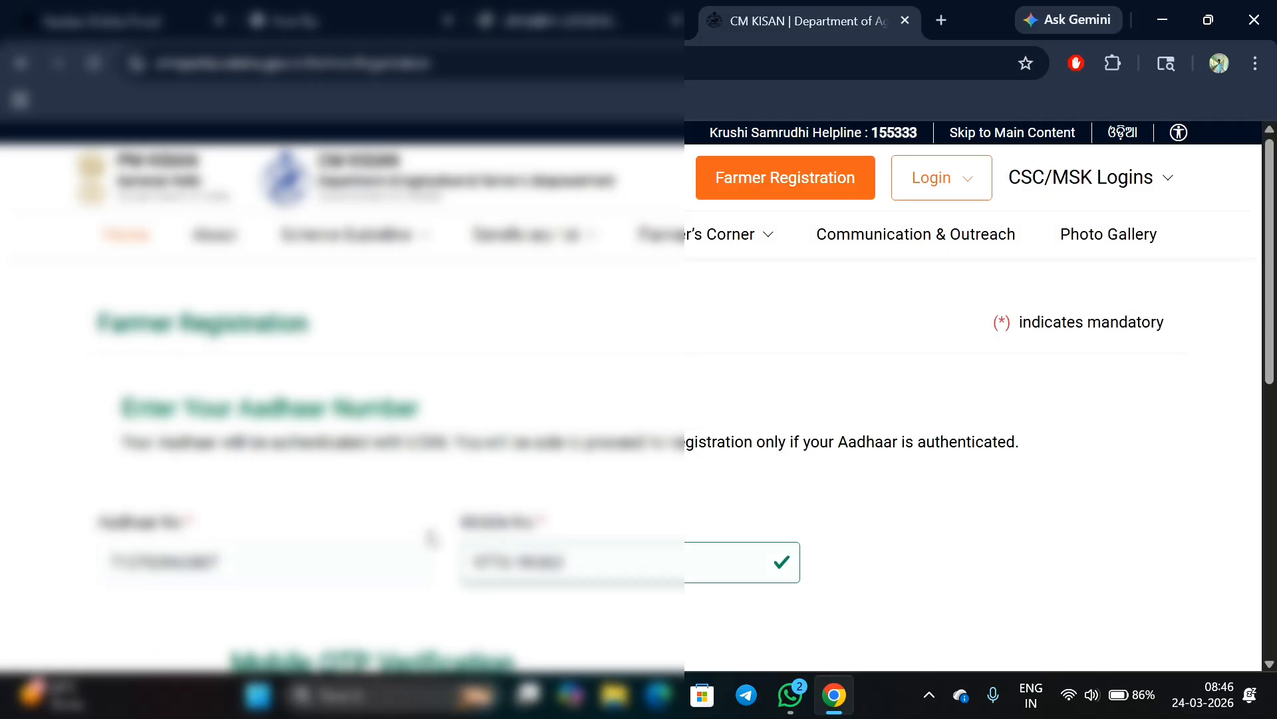
Enter the received mobile OTP and verify it
scroll(432, 535, down, 4)
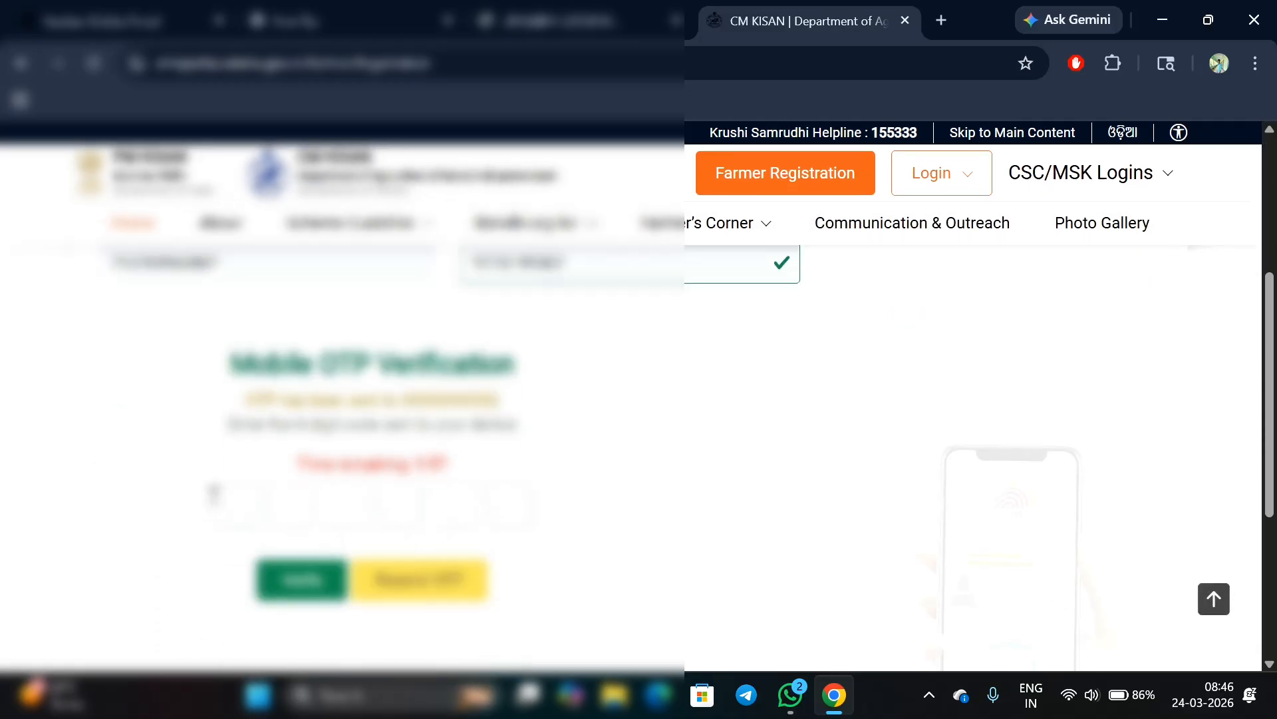
click(250, 501)
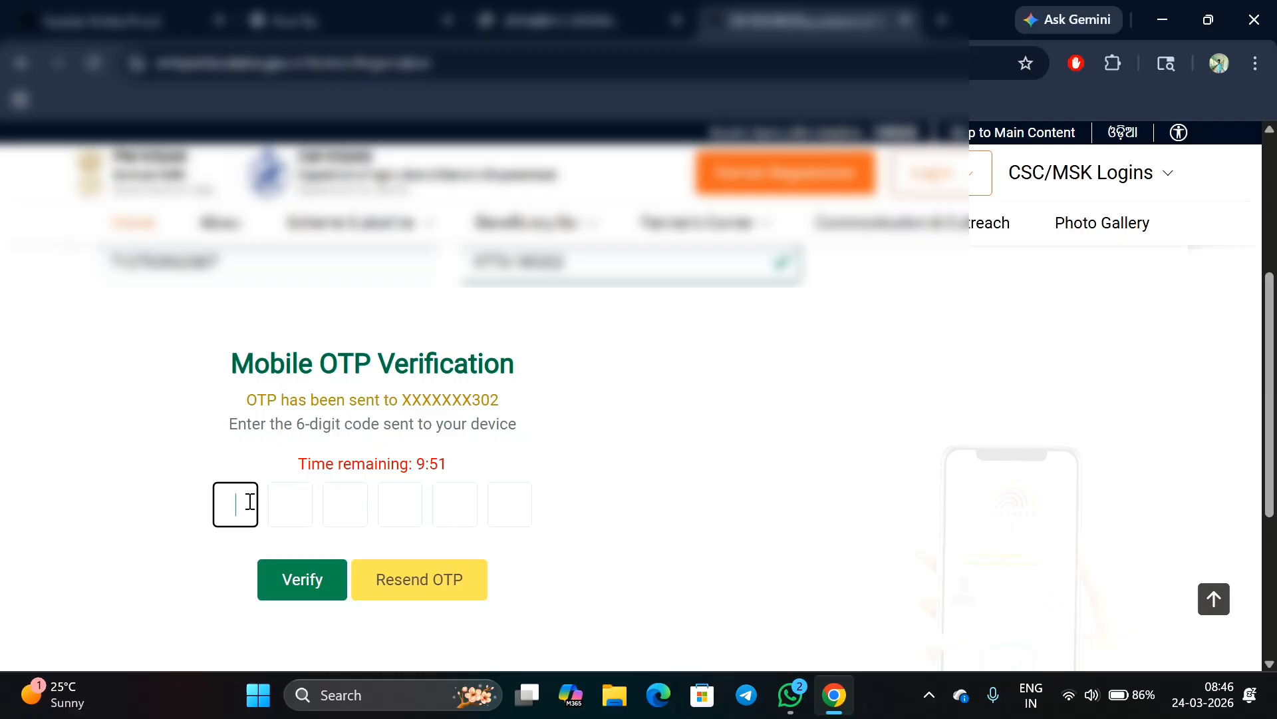
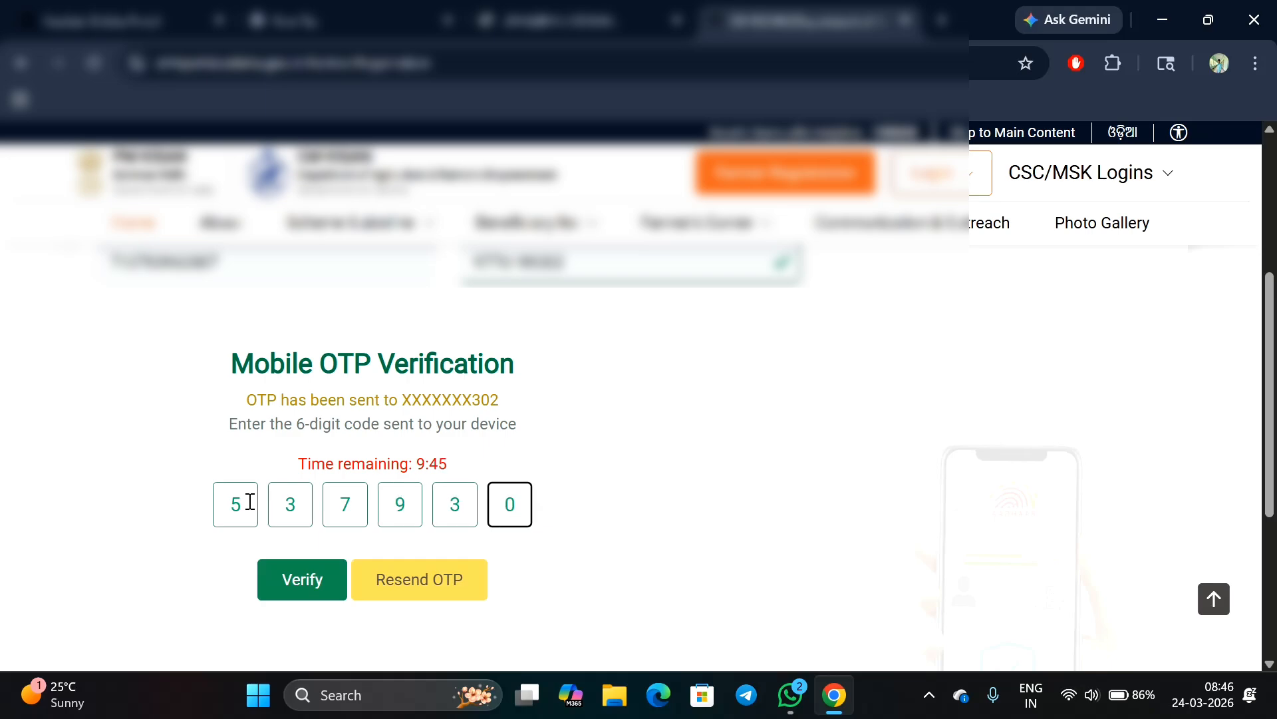
click(314, 581)
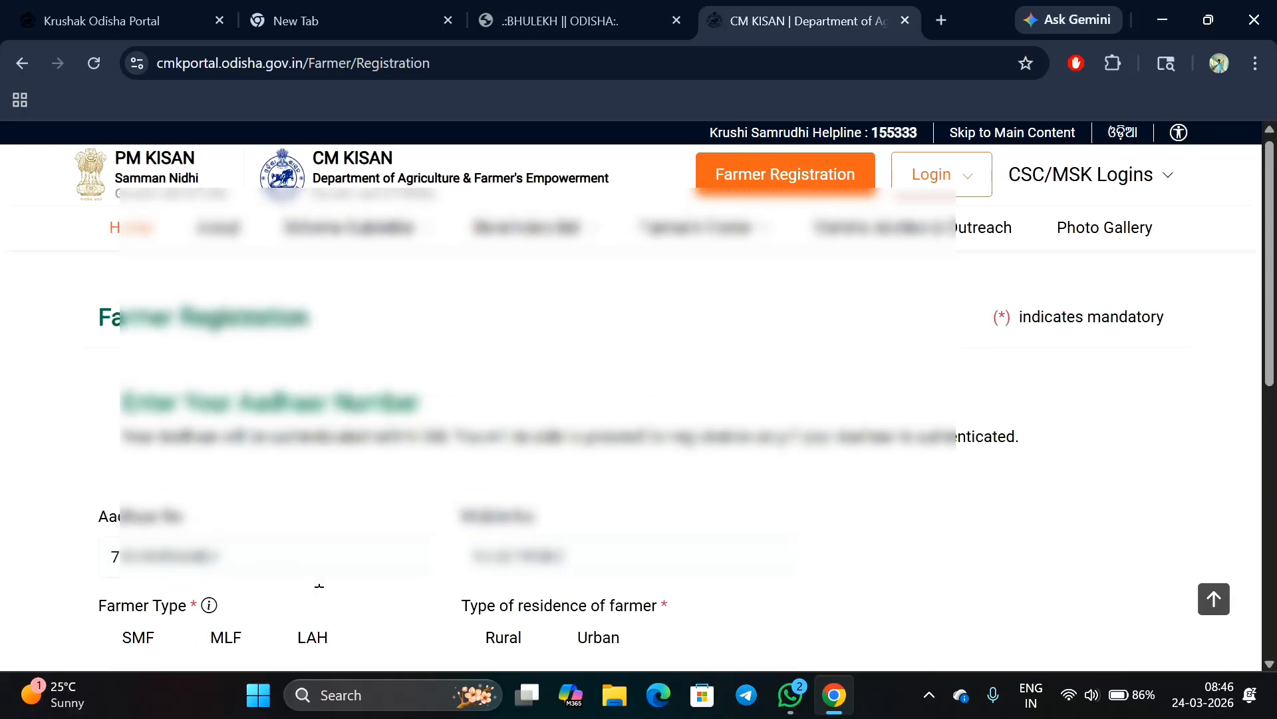
Set Farmer Type to SMF with Rural residence, then verify bank seeding to State Bank of India
scroll(336, 373, down, 5)
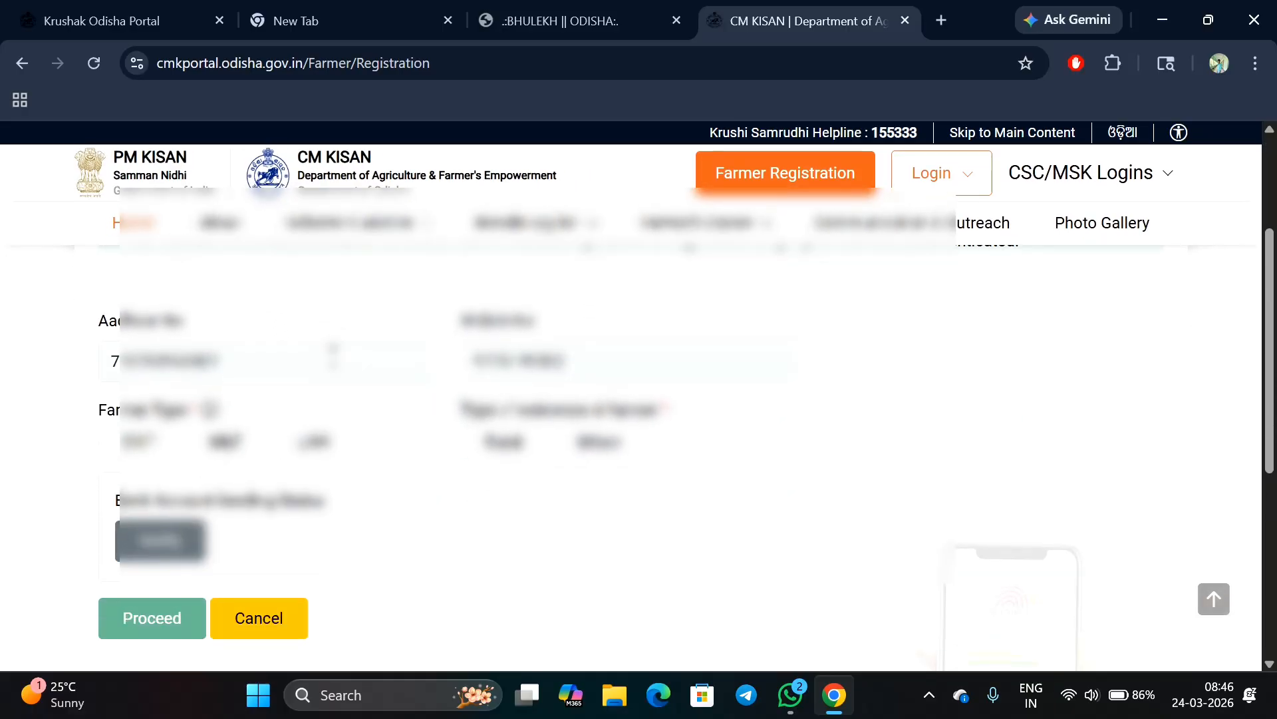
scroll(337, 369, up, 2)
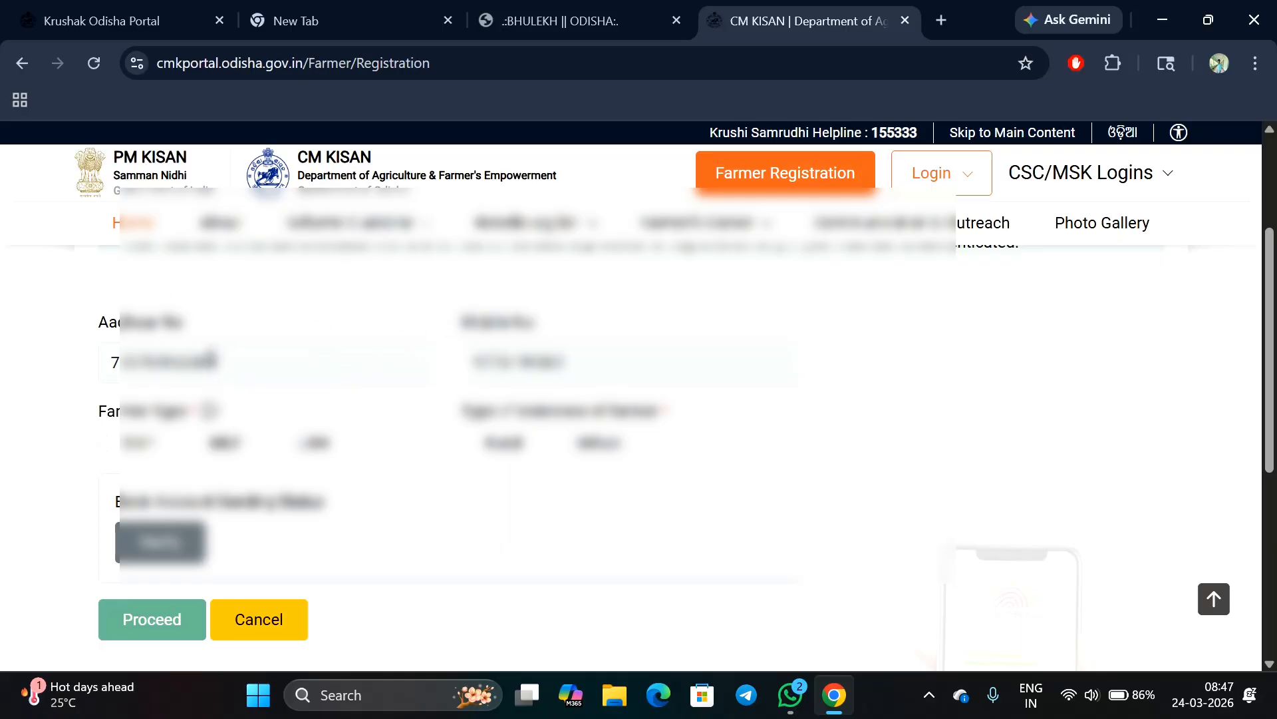
triple_click(390, 357)
double_click(549, 358)
click(205, 377)
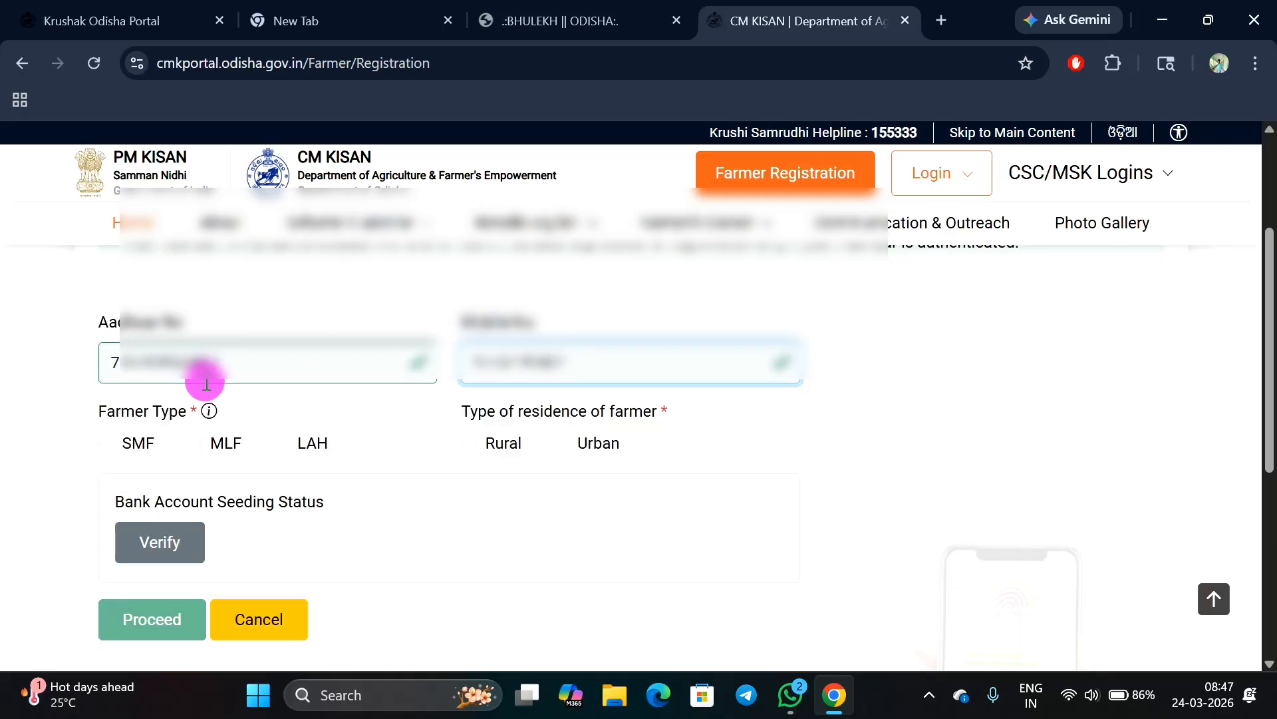
click(107, 444)
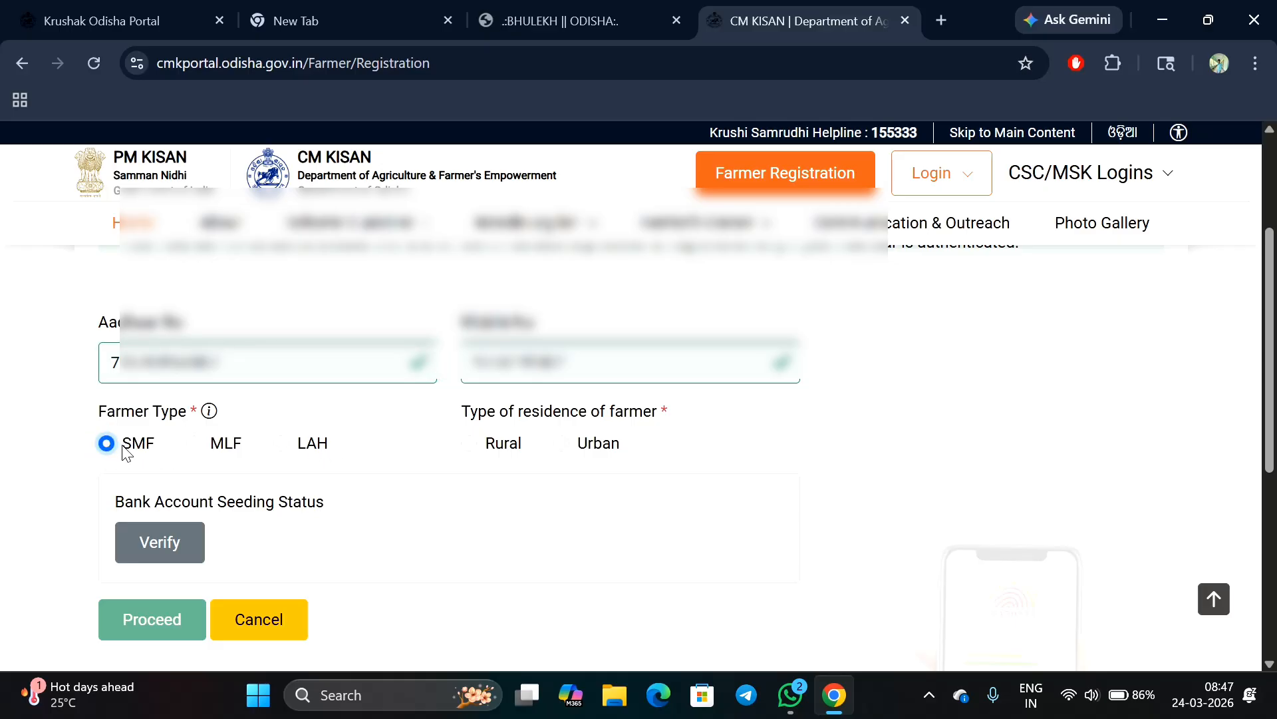
click(470, 443)
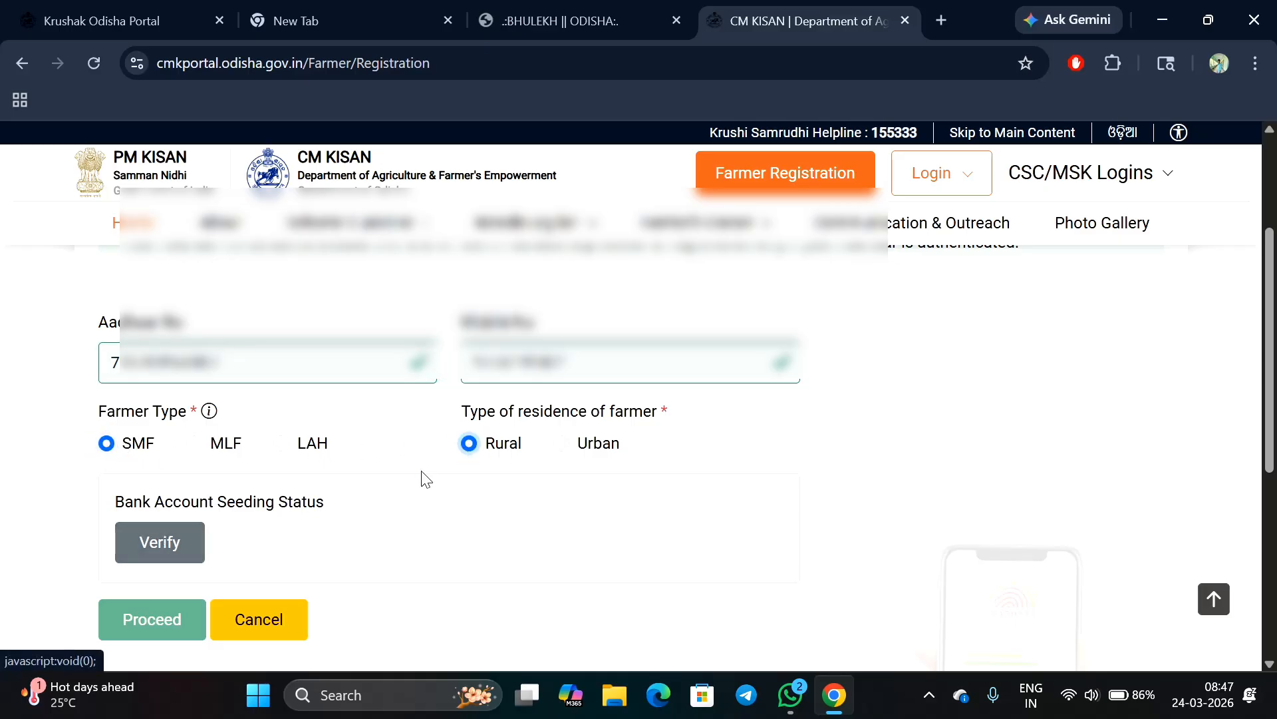
drag(602, 445, 619, 444)
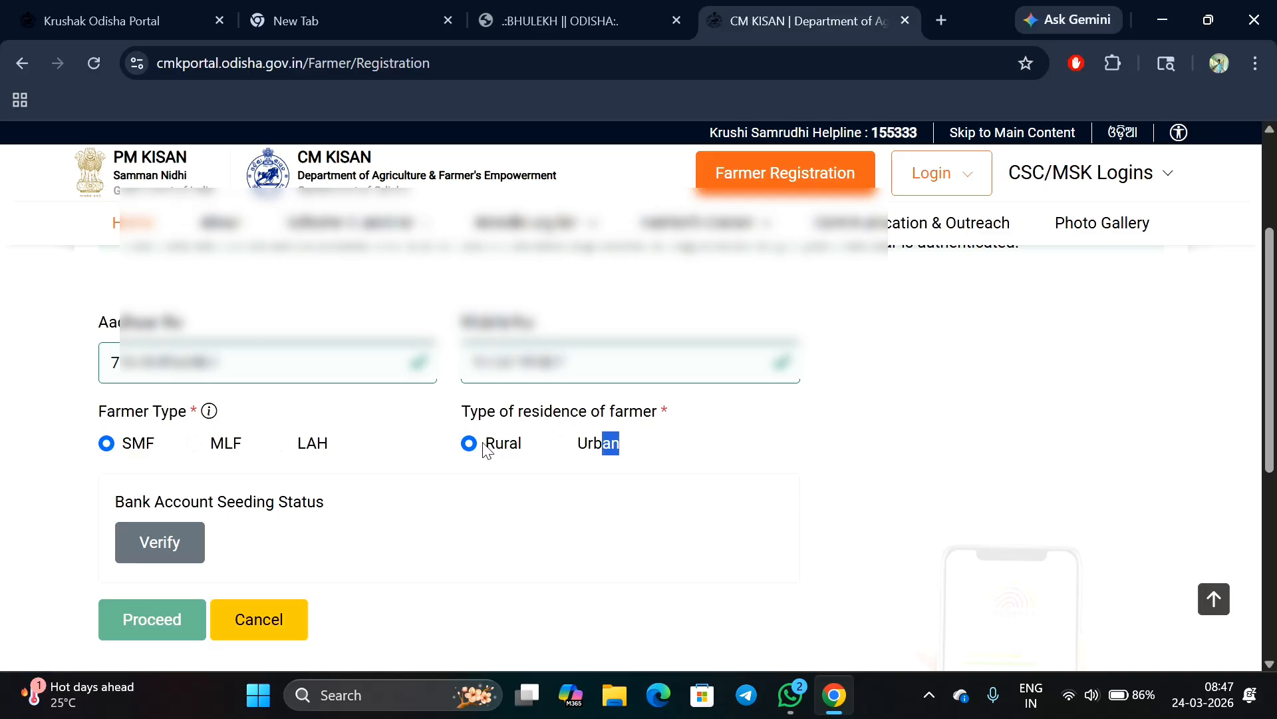
click(468, 443)
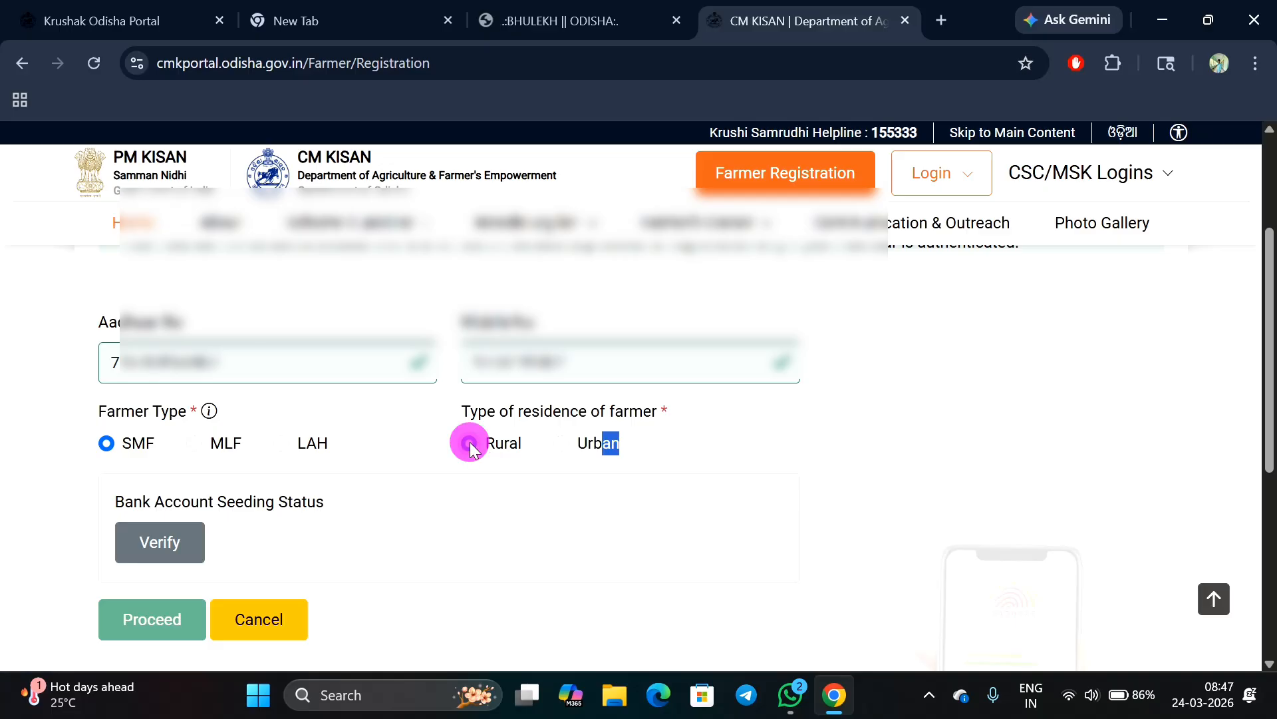
click(283, 444)
click(106, 443)
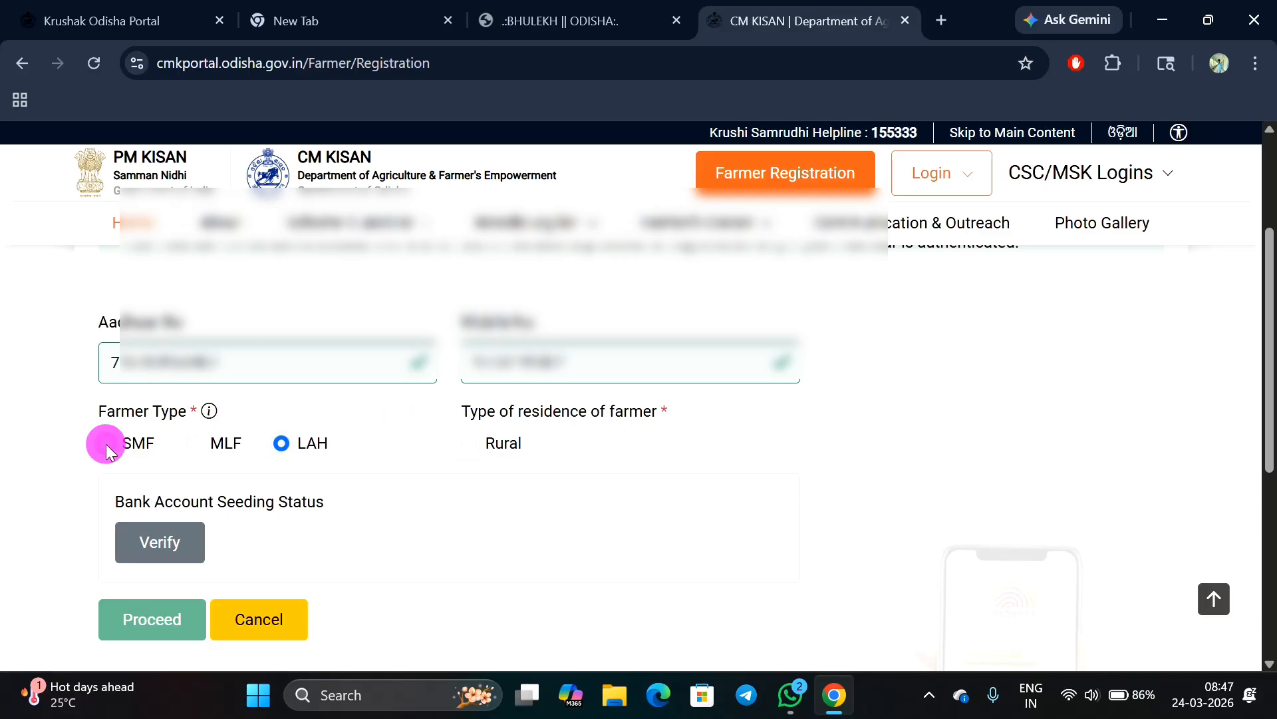
click(168, 551)
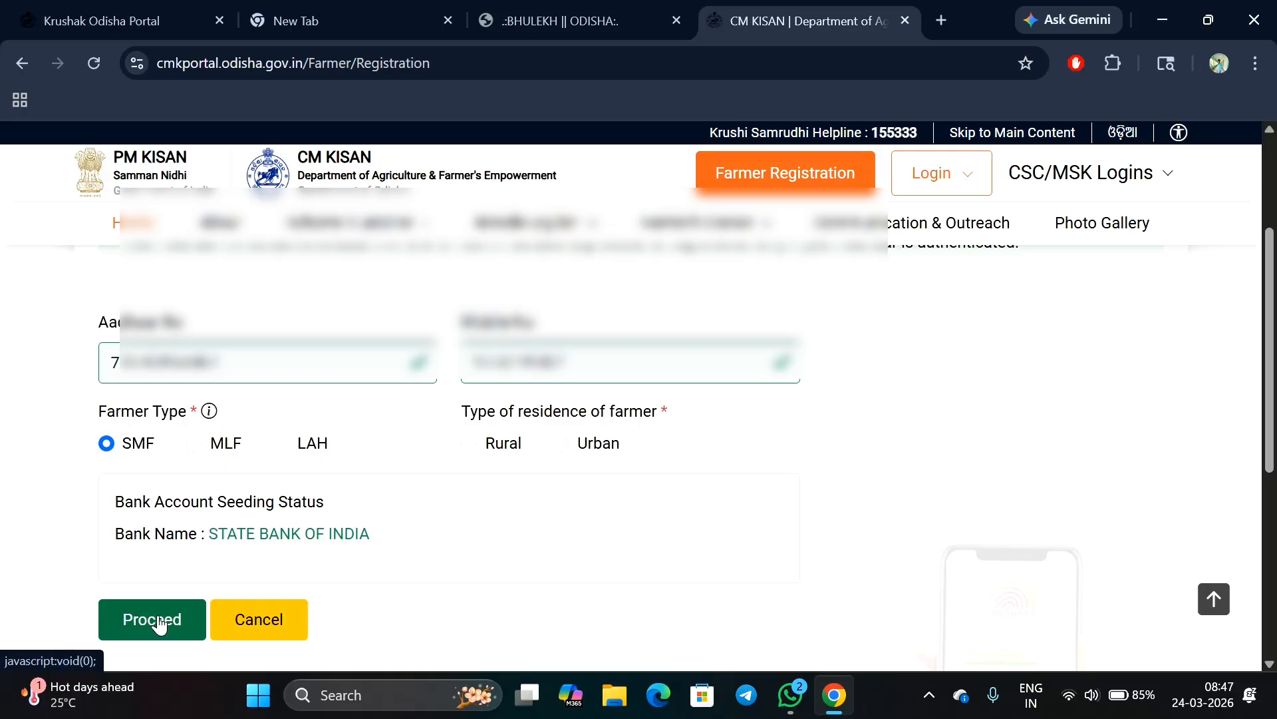
Select Rural as the type of residence and proceed past Aadhaar verification
click(466, 445)
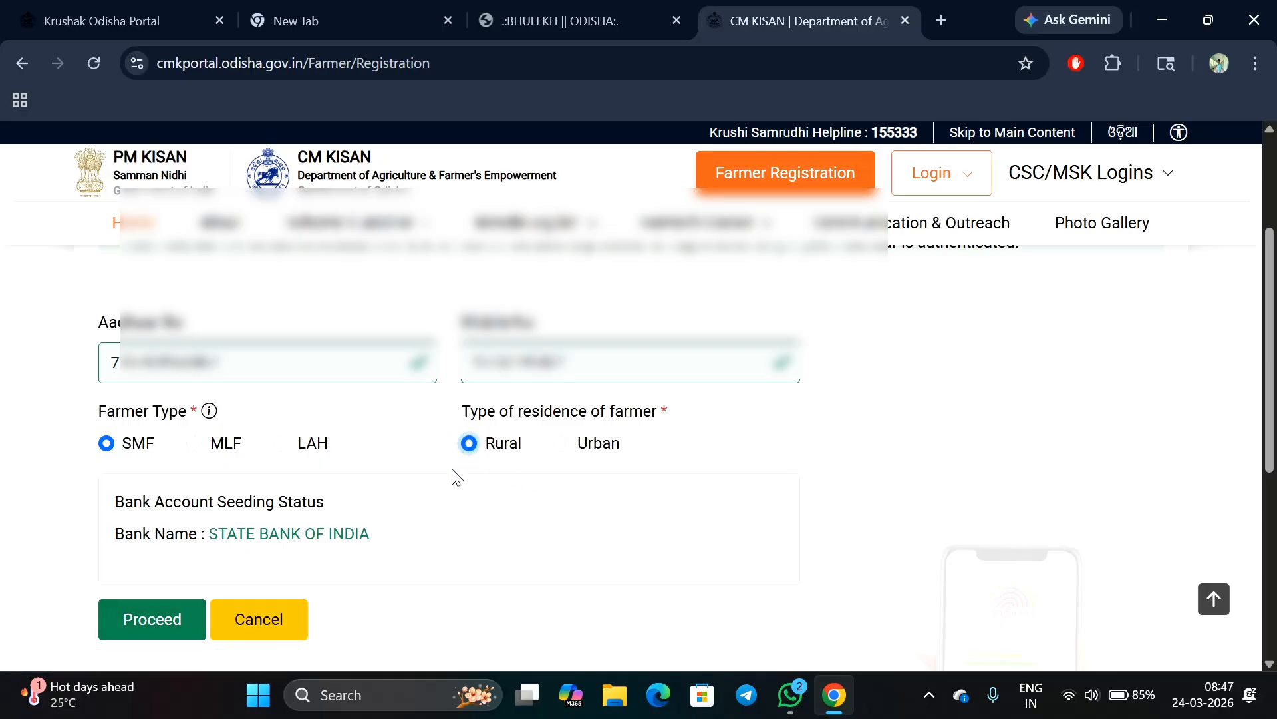
click(136, 618)
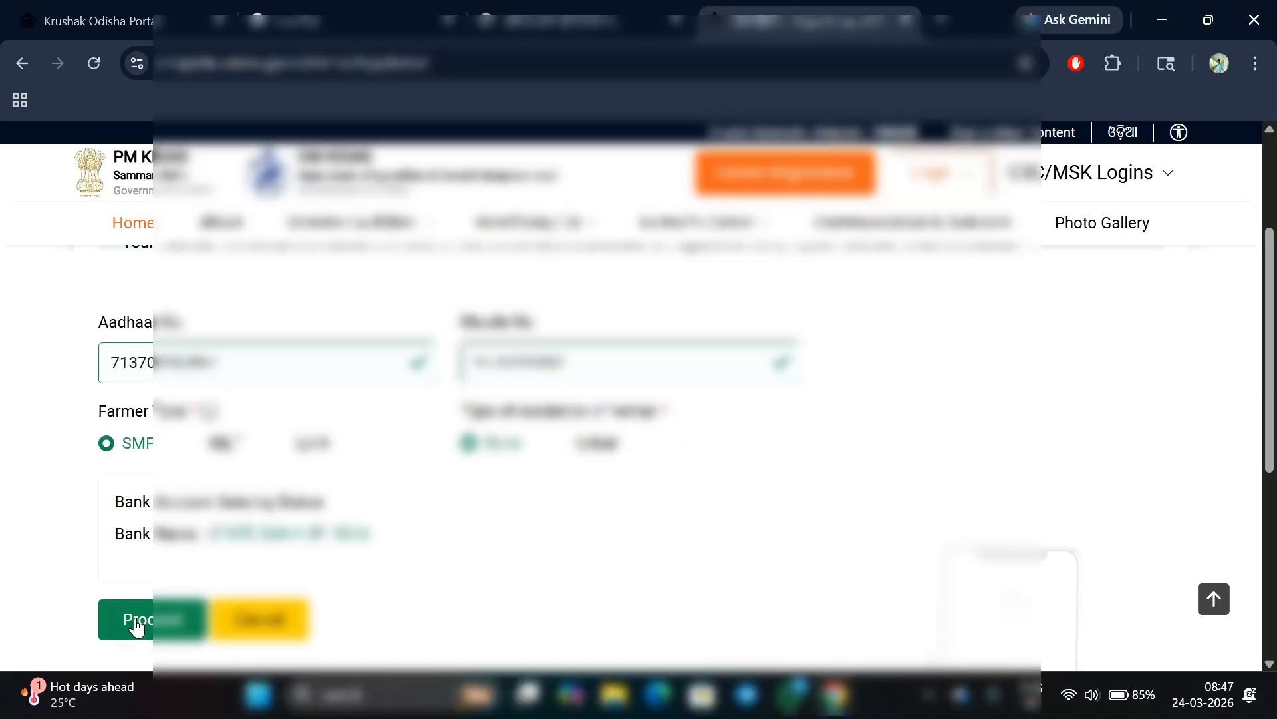
Open the full registration form and attach the land record file under Land Details
click(136, 620)
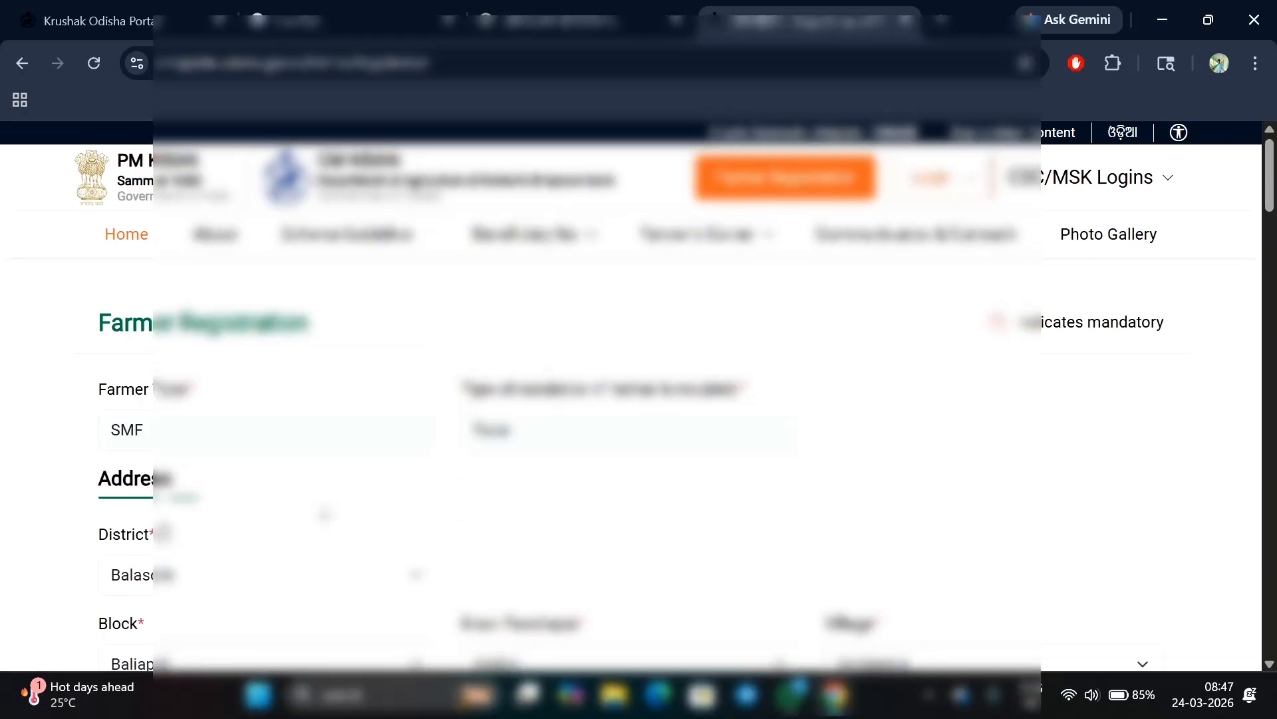
scroll(285, 520, down, 3)
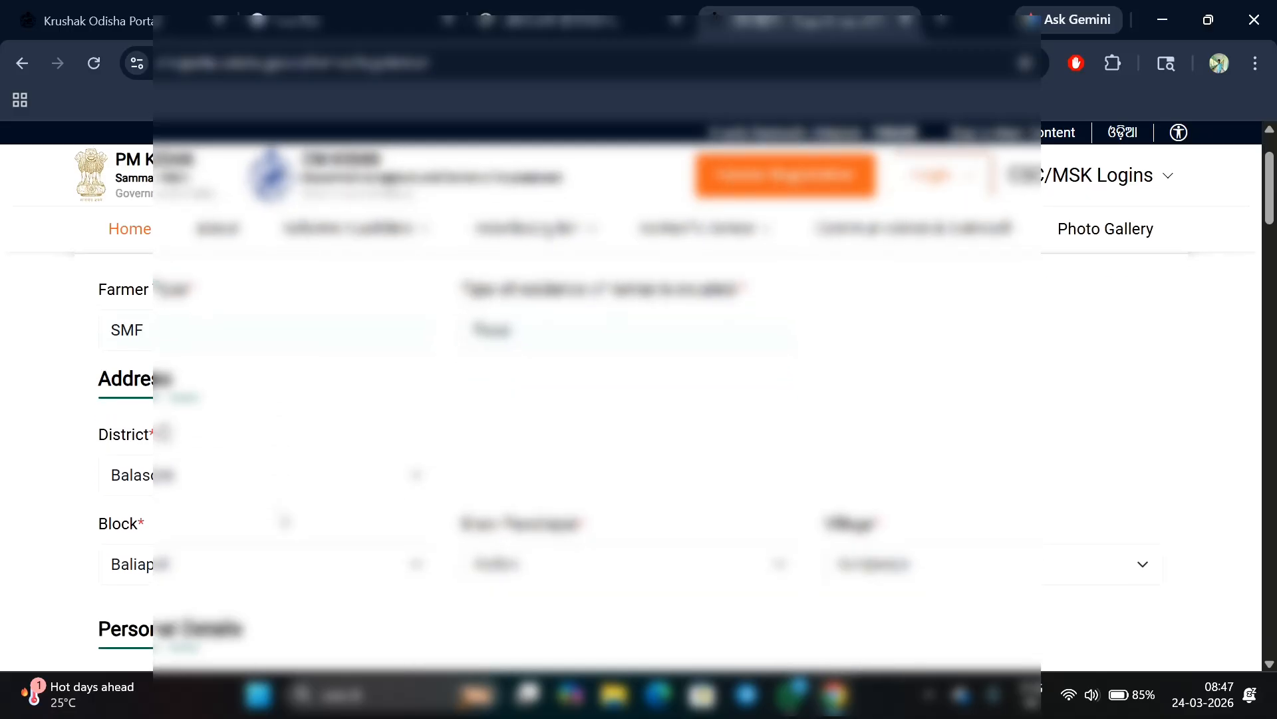
scroll(293, 509, down, 10)
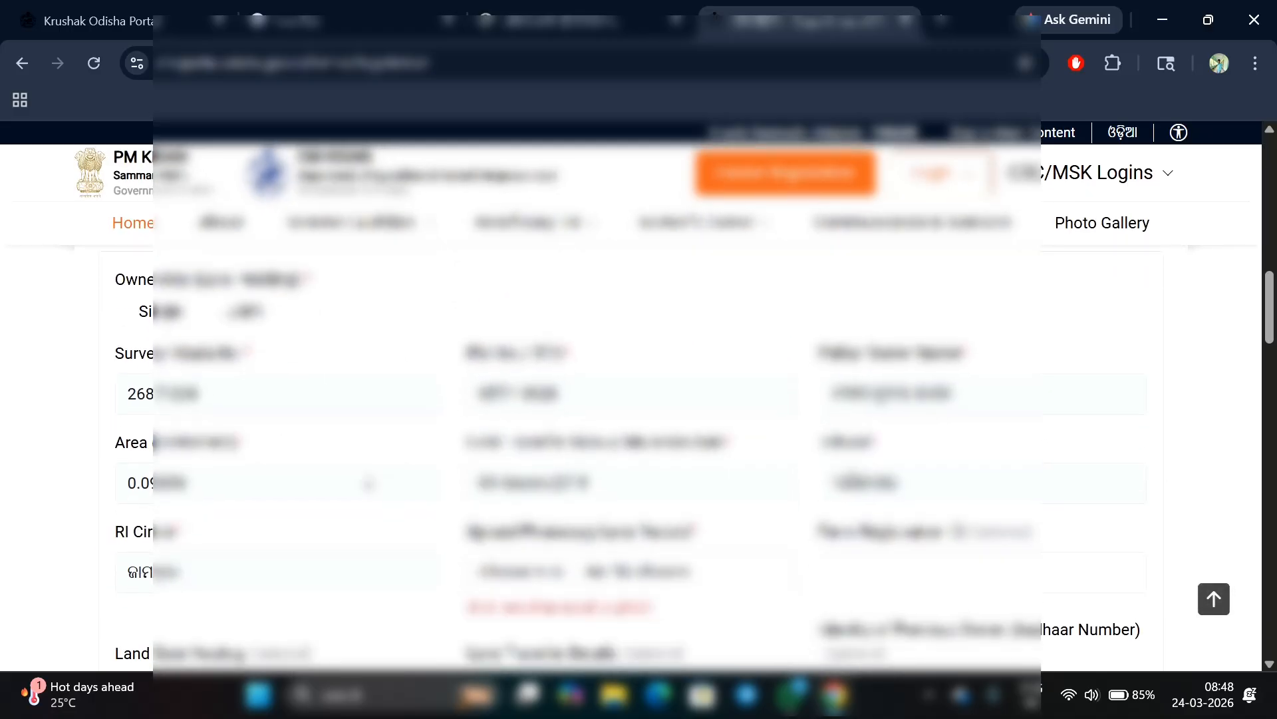
scroll(411, 378, down, 3)
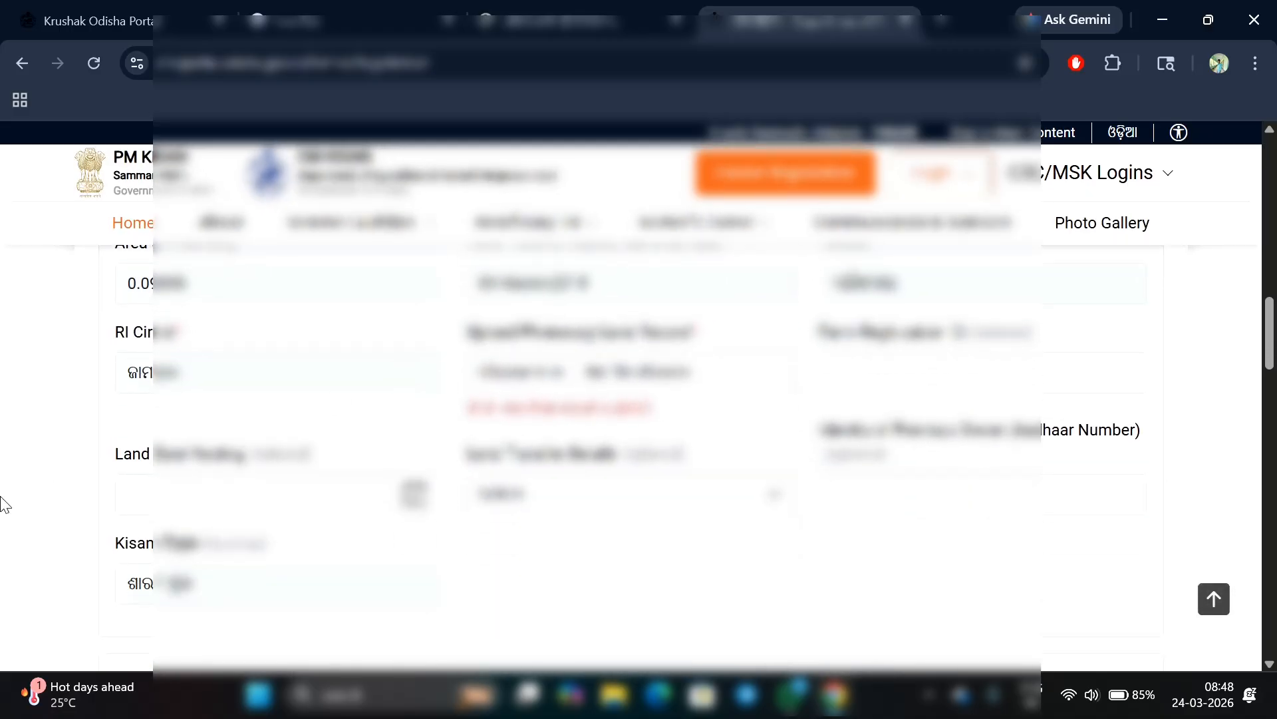
scroll(296, 496, up, 1)
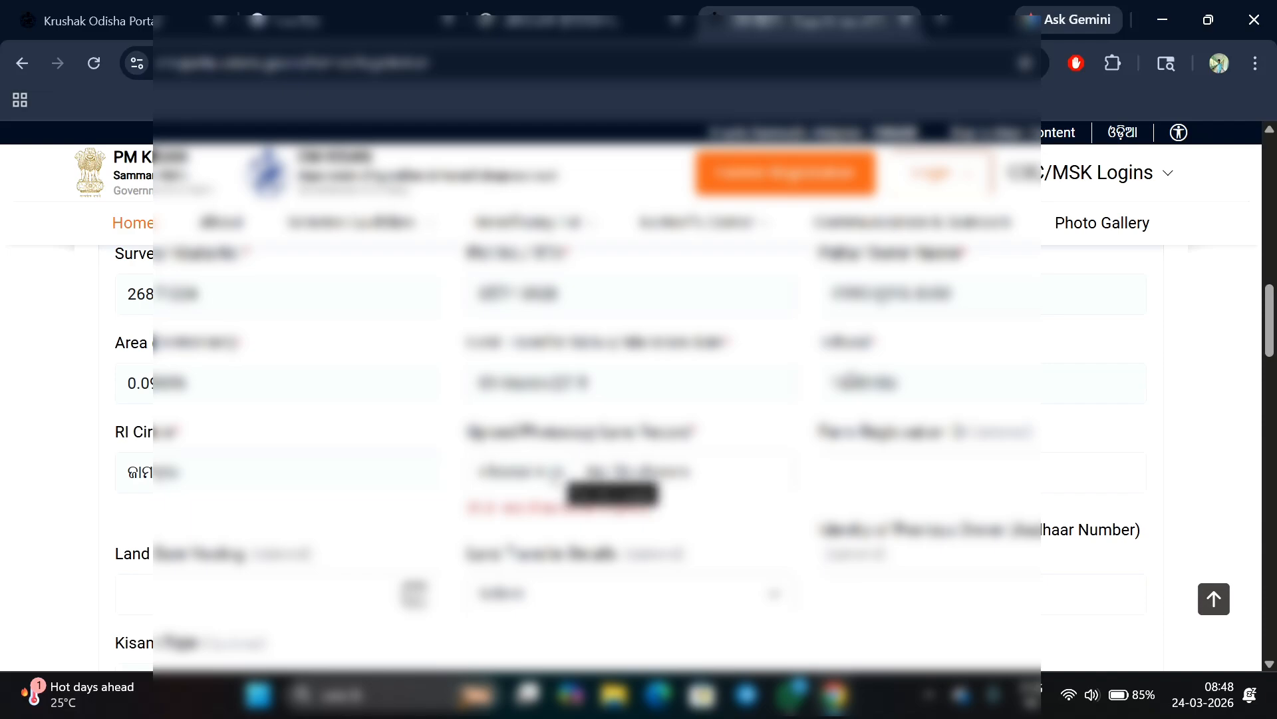
click(556, 469)
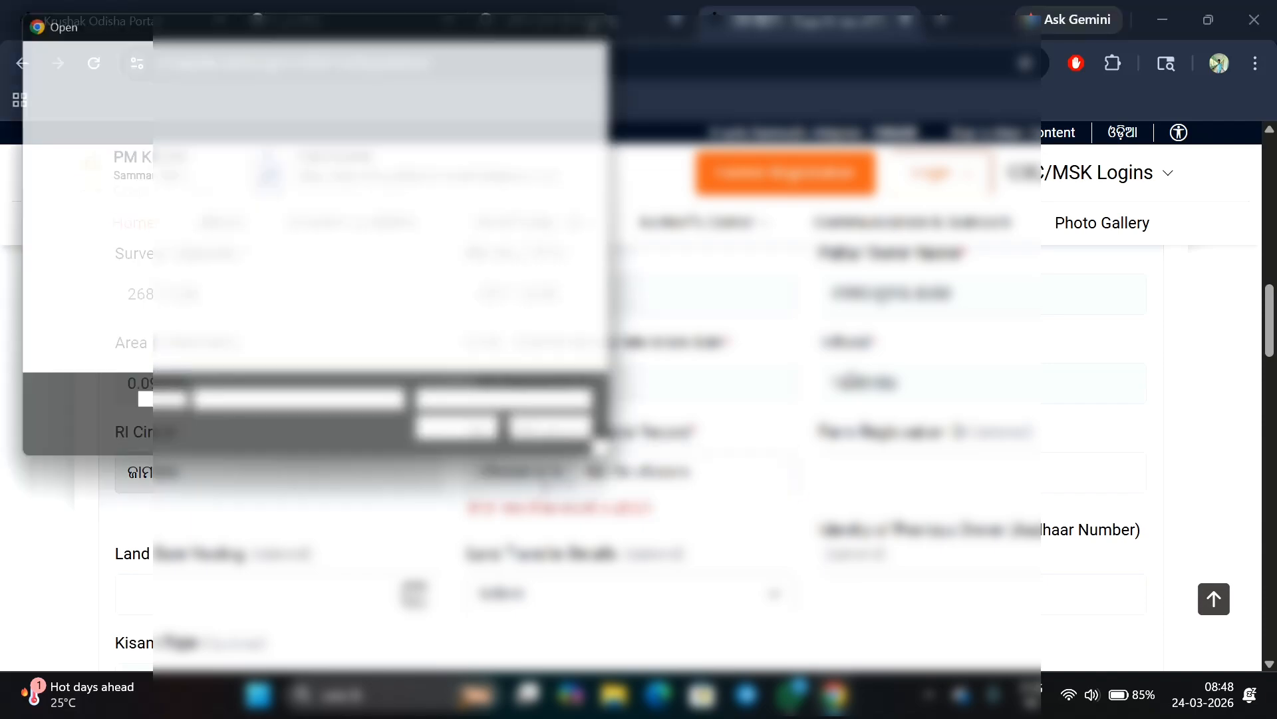
click(479, 444)
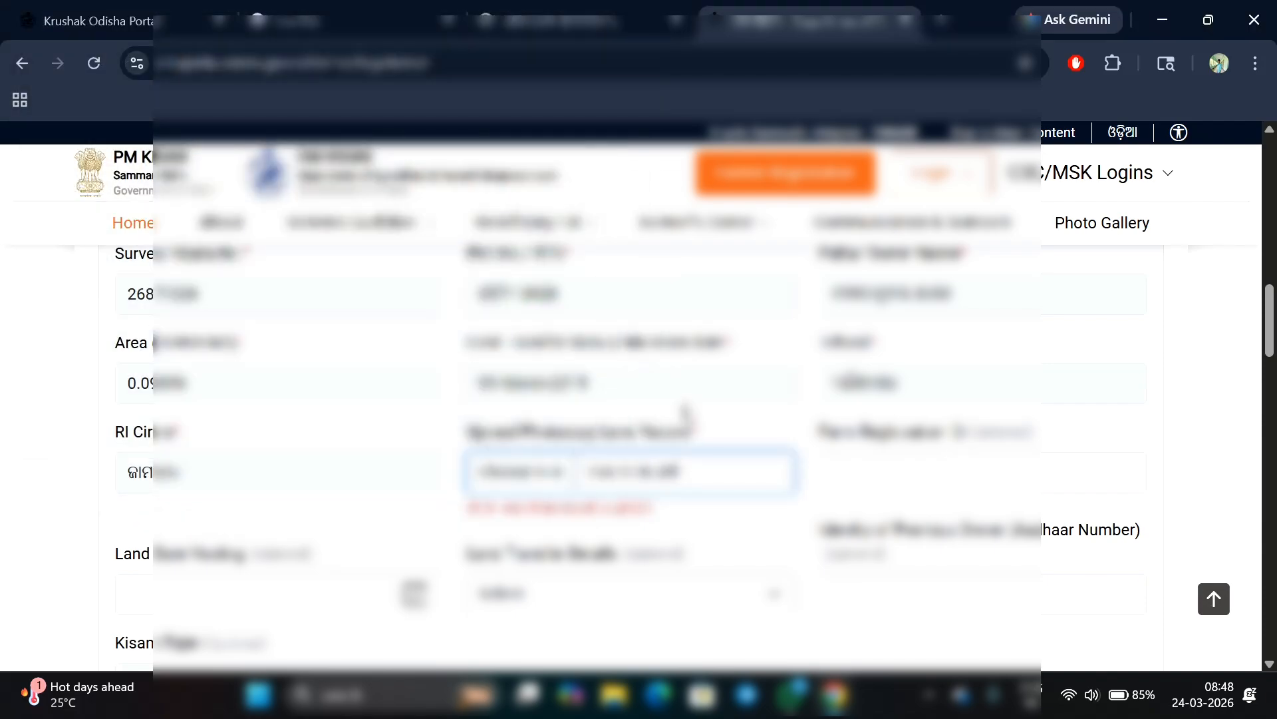
scroll(685, 416, down, 6)
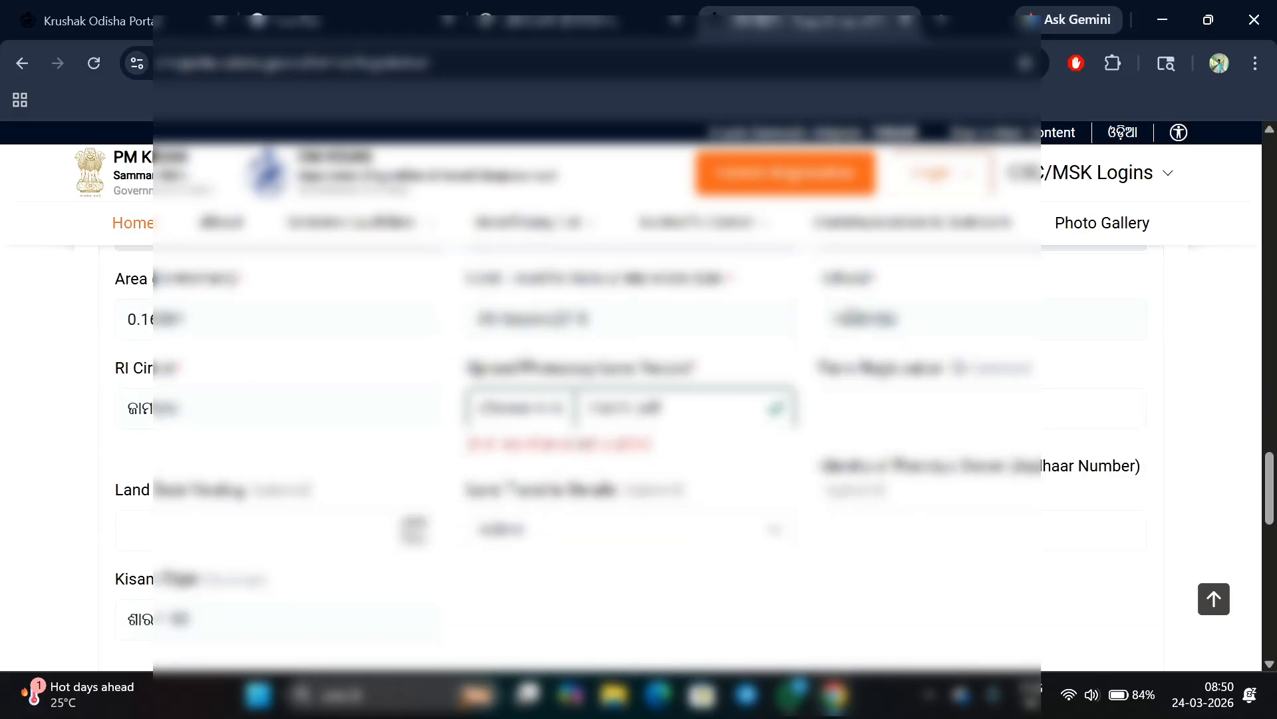
scroll(579, 442, down, 5)
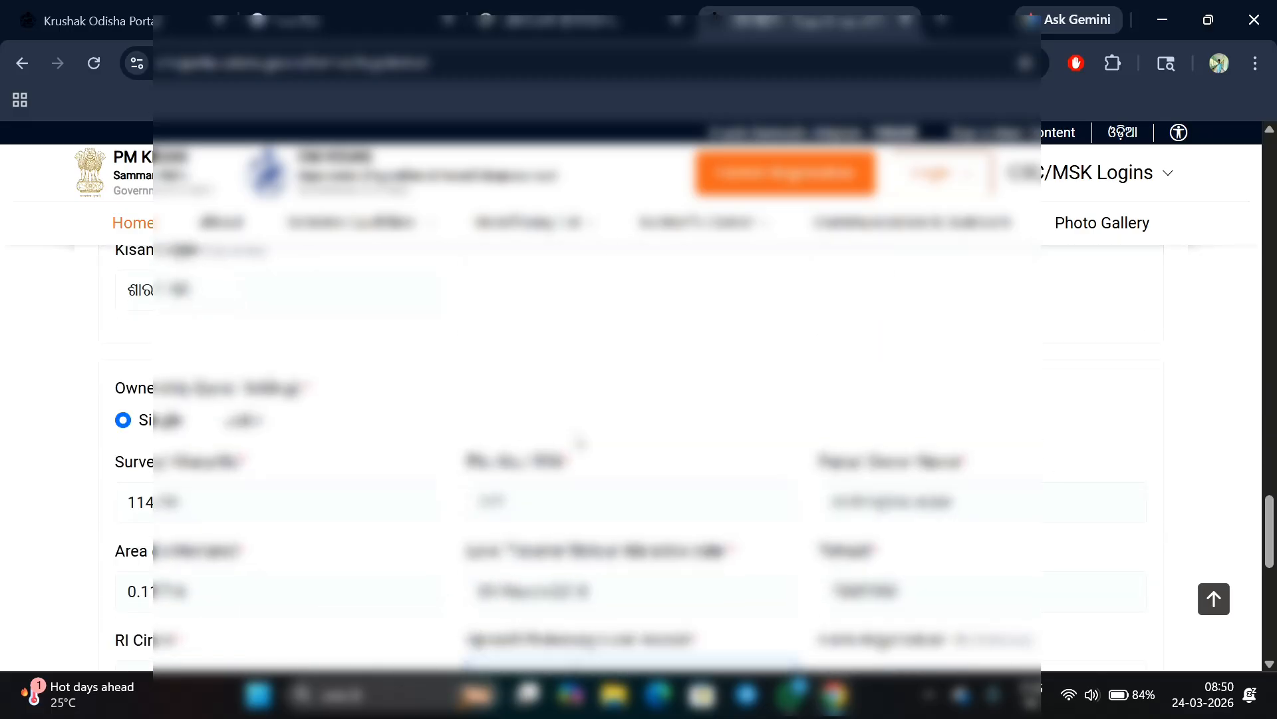
scroll(578, 442, down, 10)
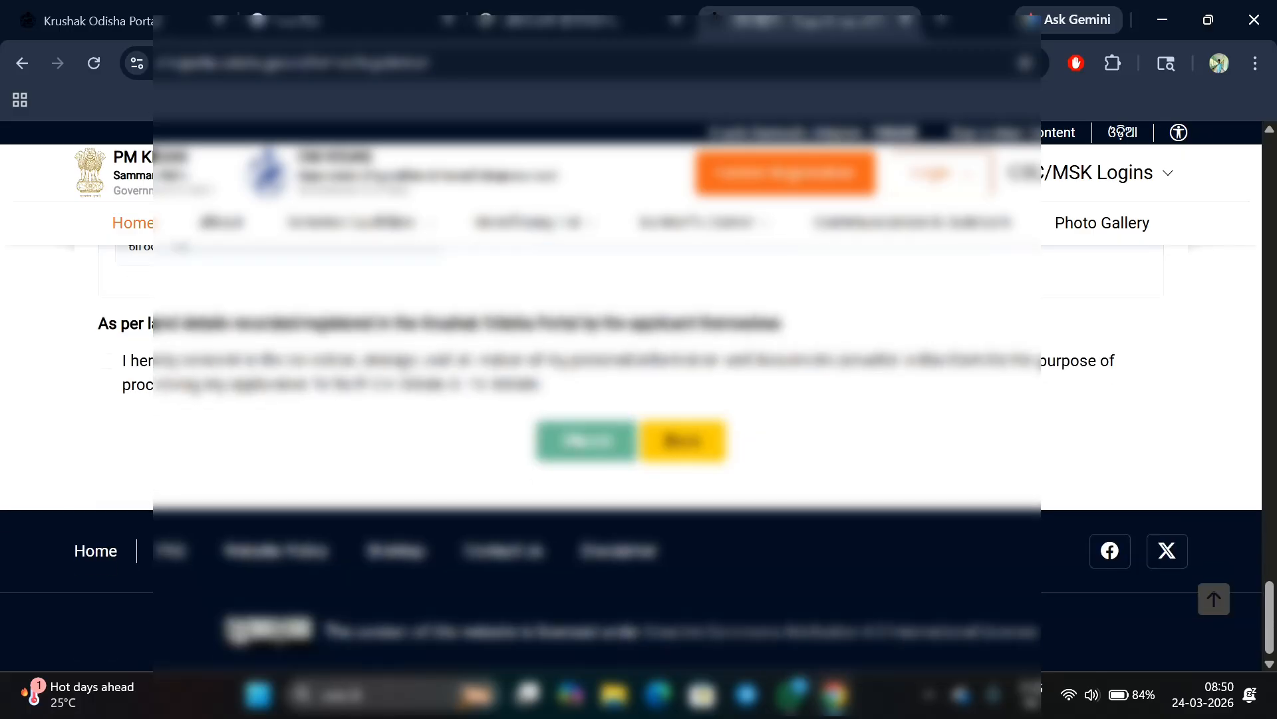
Tick the consent declaration, submit the form, confirm Yes and dismiss the success message
click(100, 359)
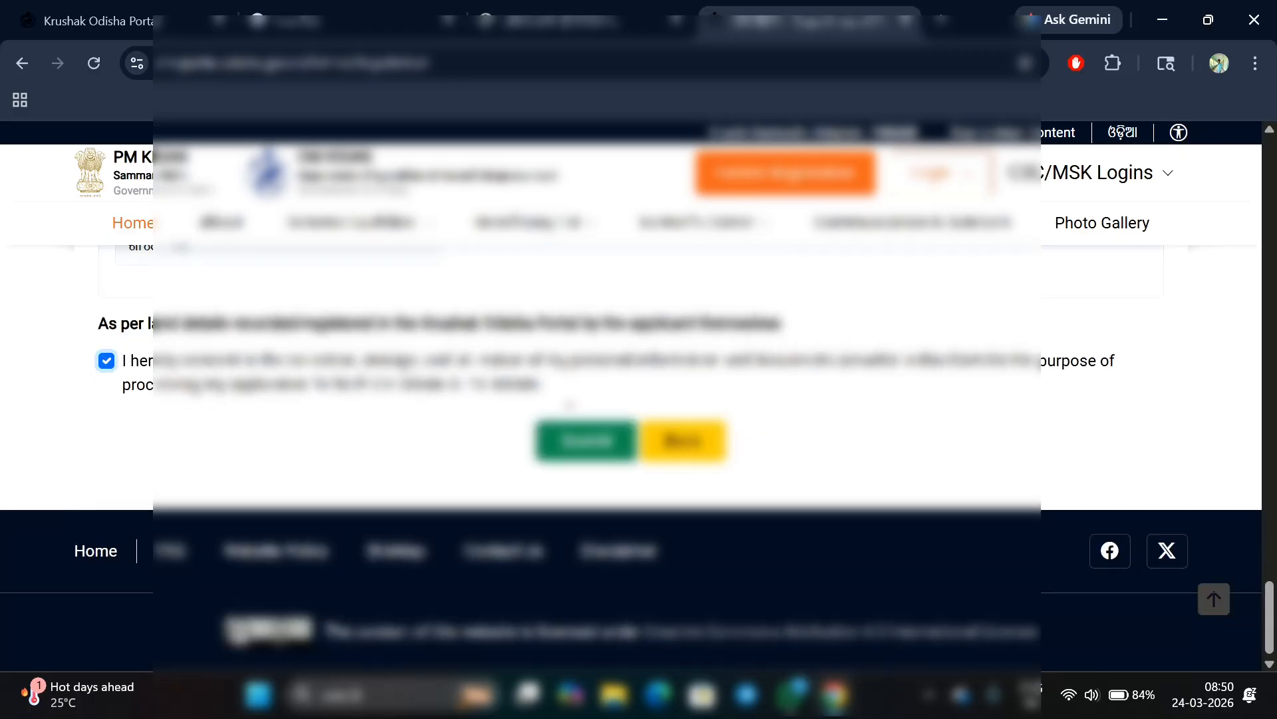
click(580, 439)
click(609, 509)
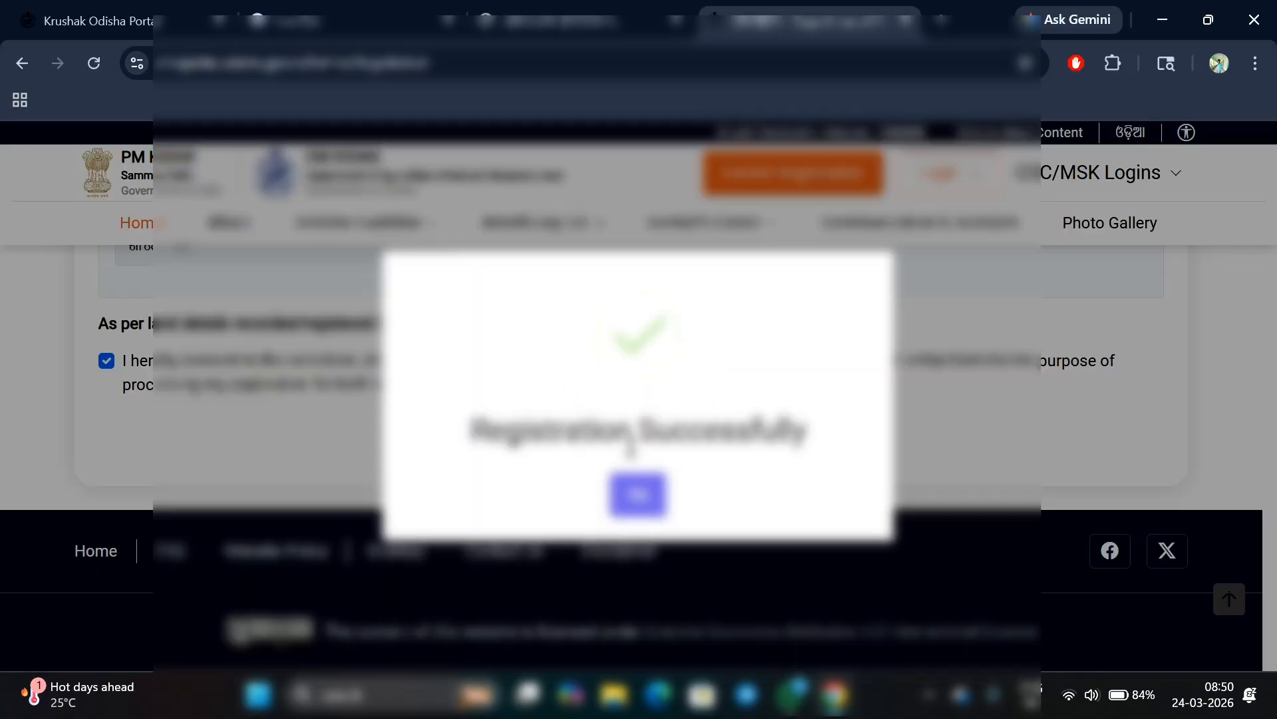
click(649, 492)
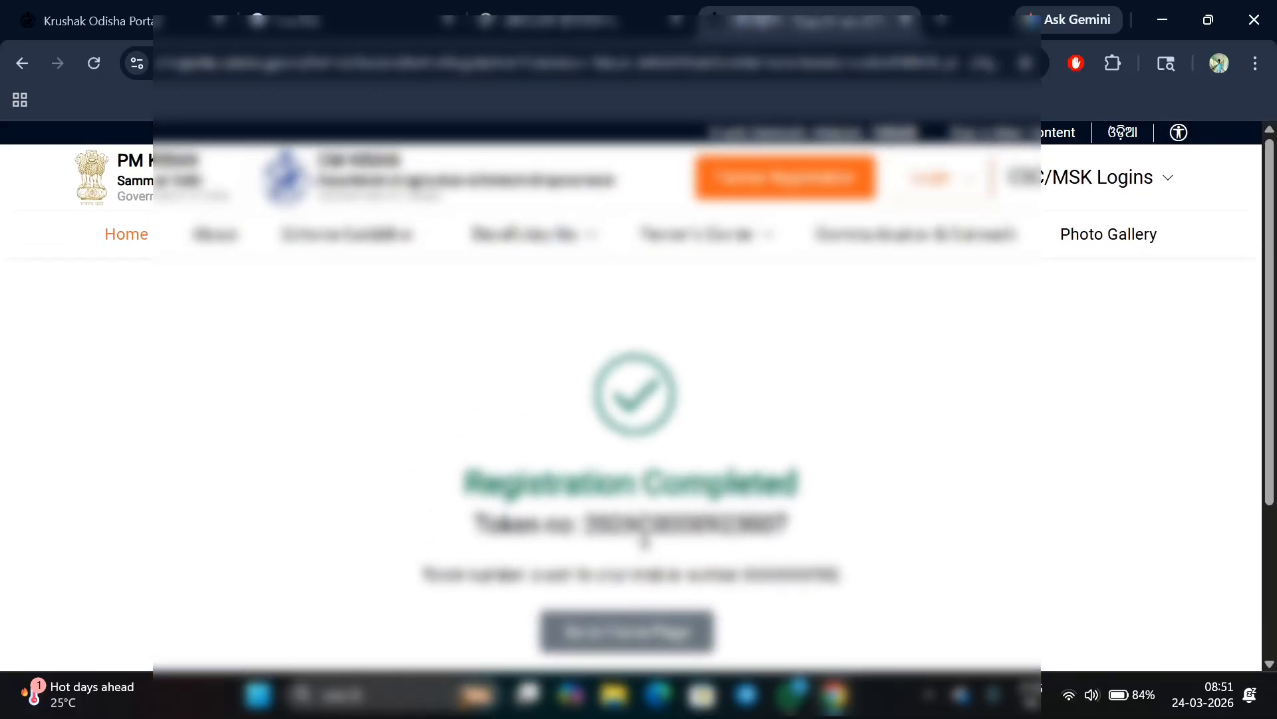
Copy the issued registration token number from the Registration Completed page
double_click(640, 529)
right_click(643, 529)
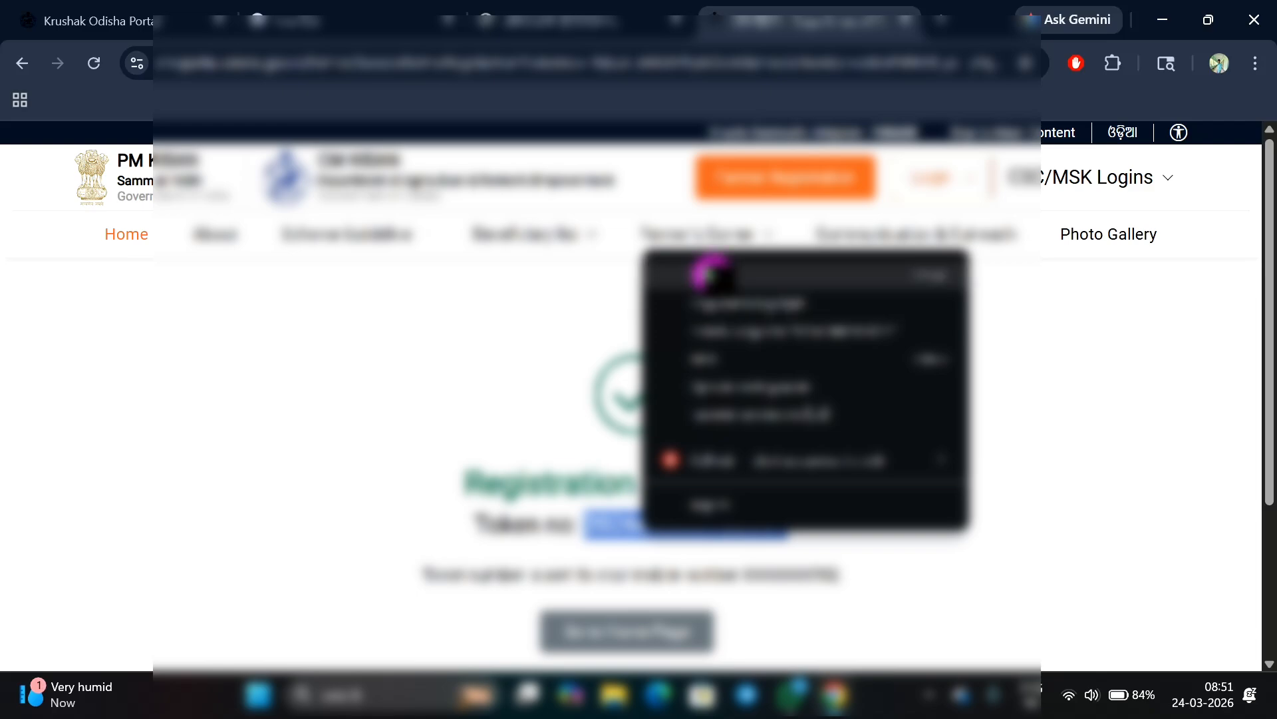
click(707, 275)
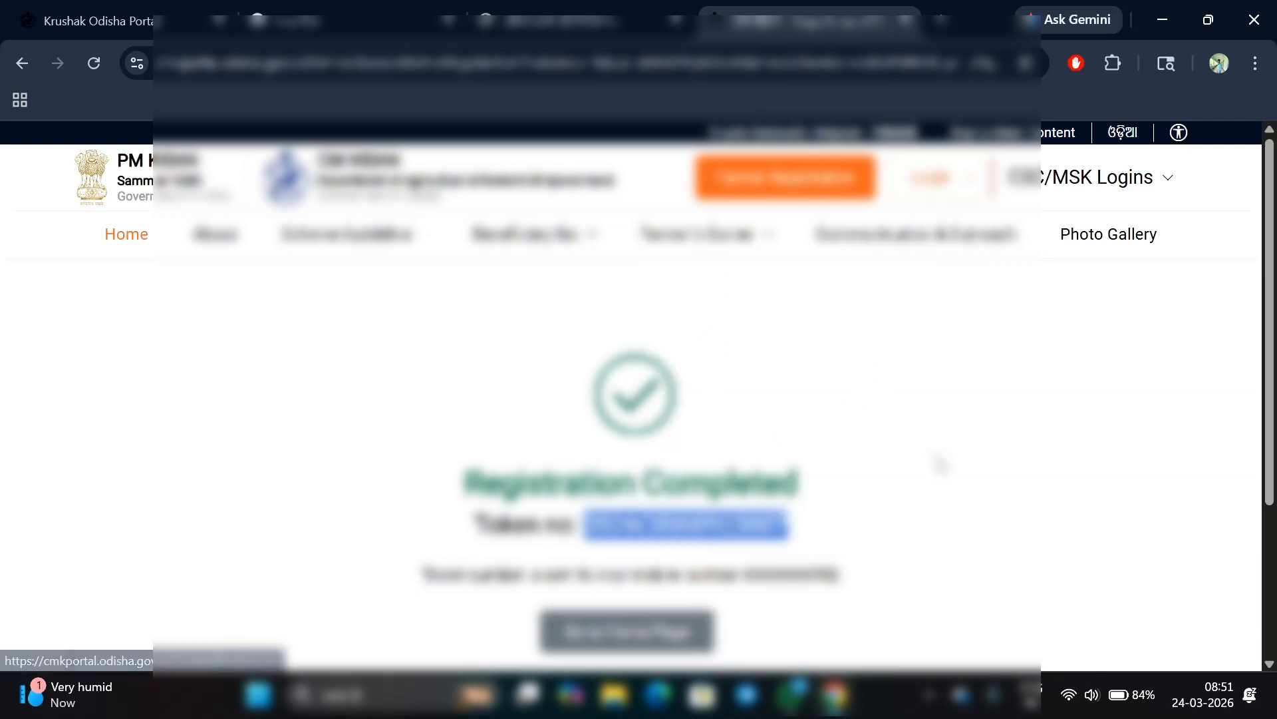
click(792, 436)
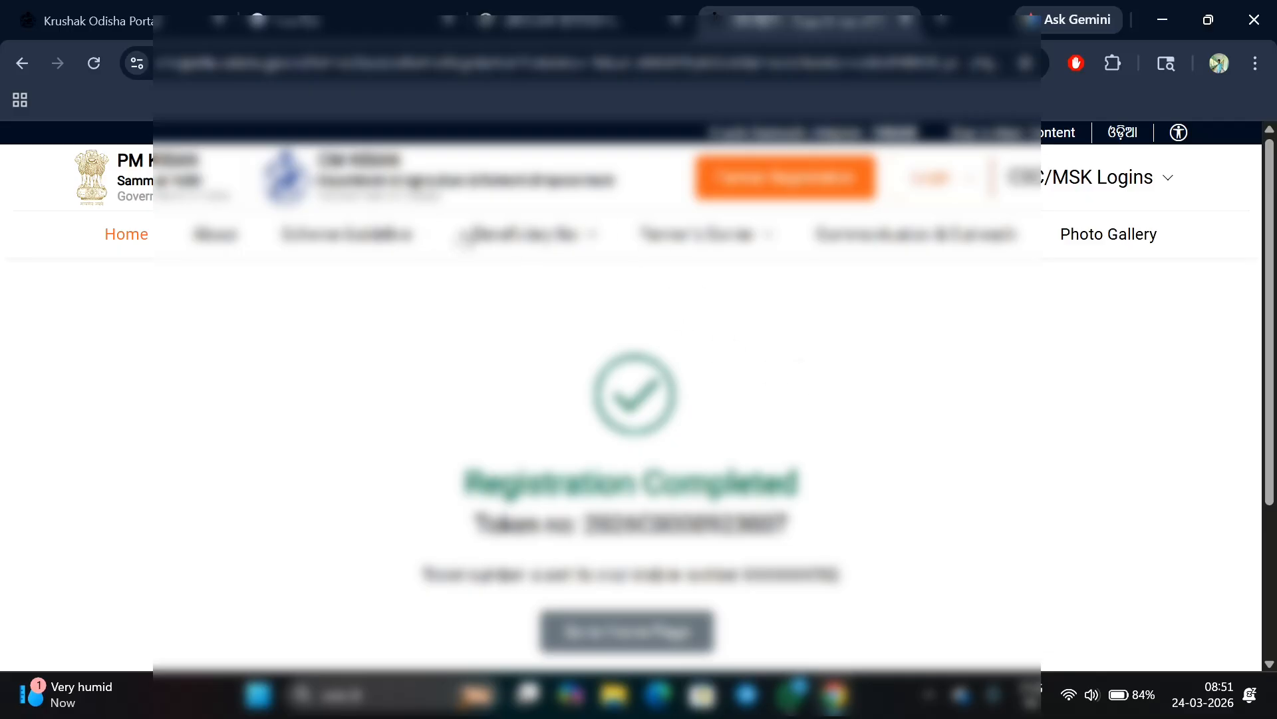
Open Check Status under Farmer's Corner, enter the Aadhaar number and captcha, and show the status
mouse_move(758, 236)
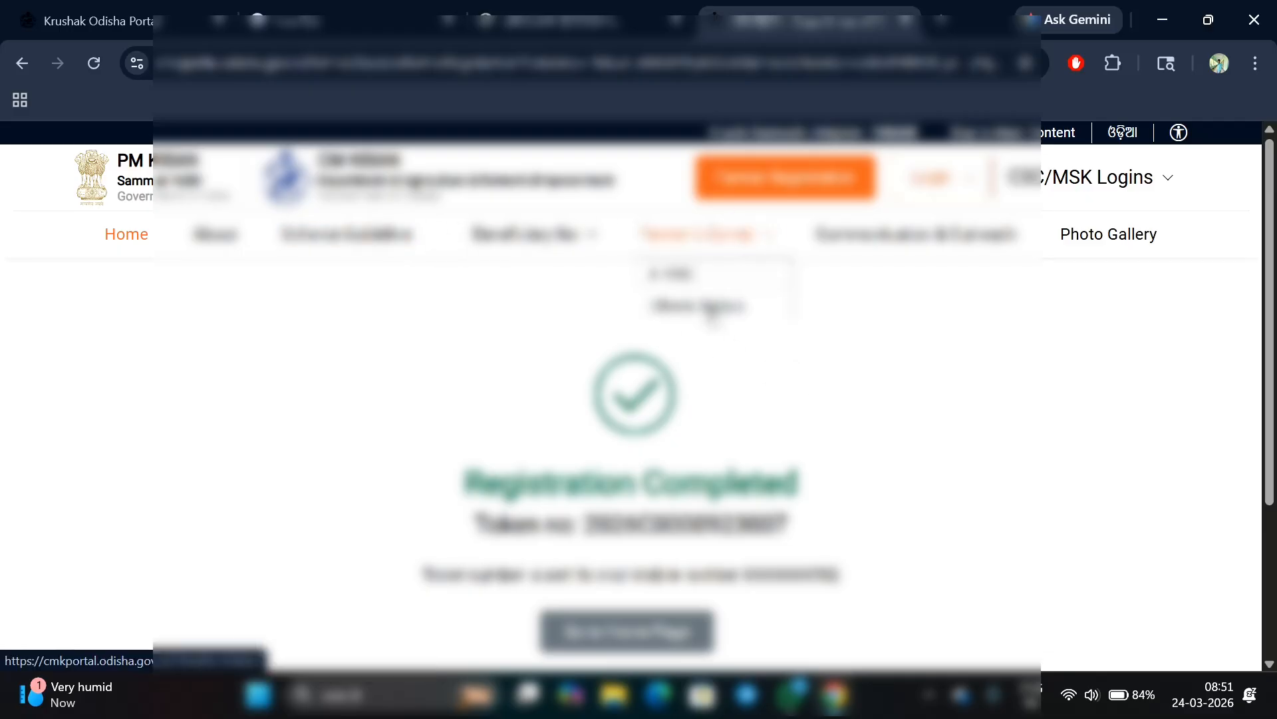
click(715, 316)
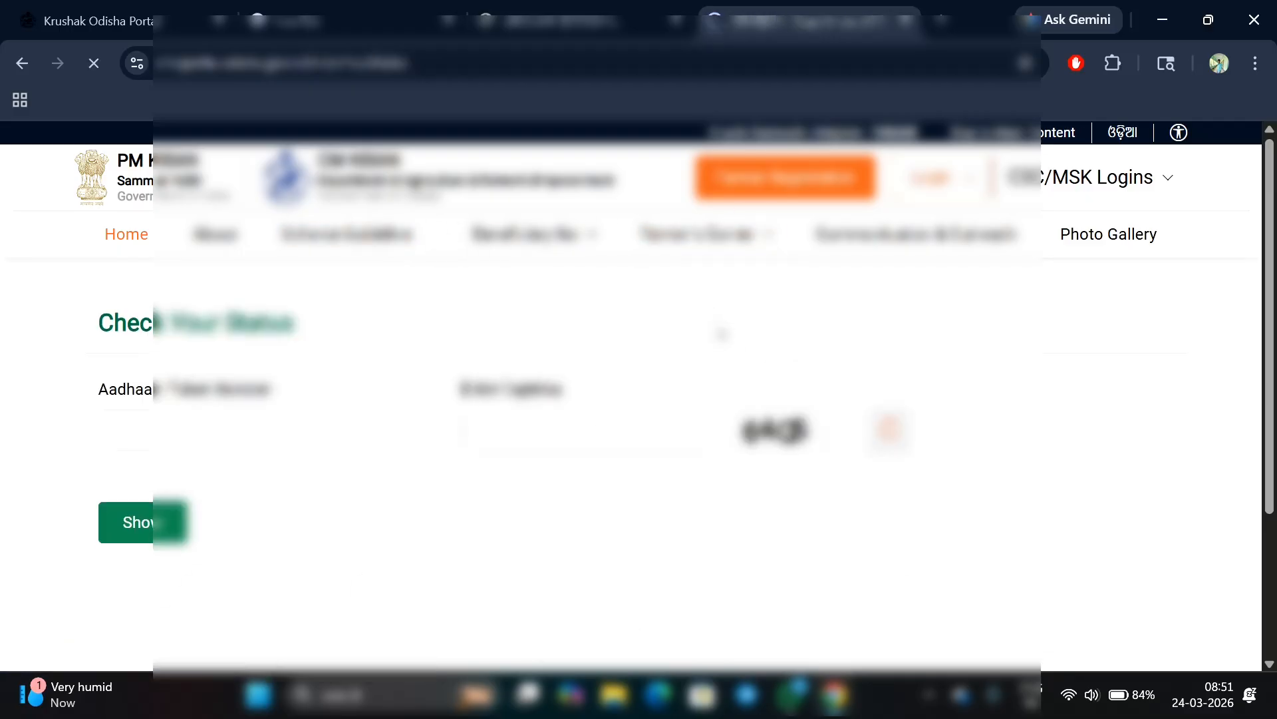
click(341, 417)
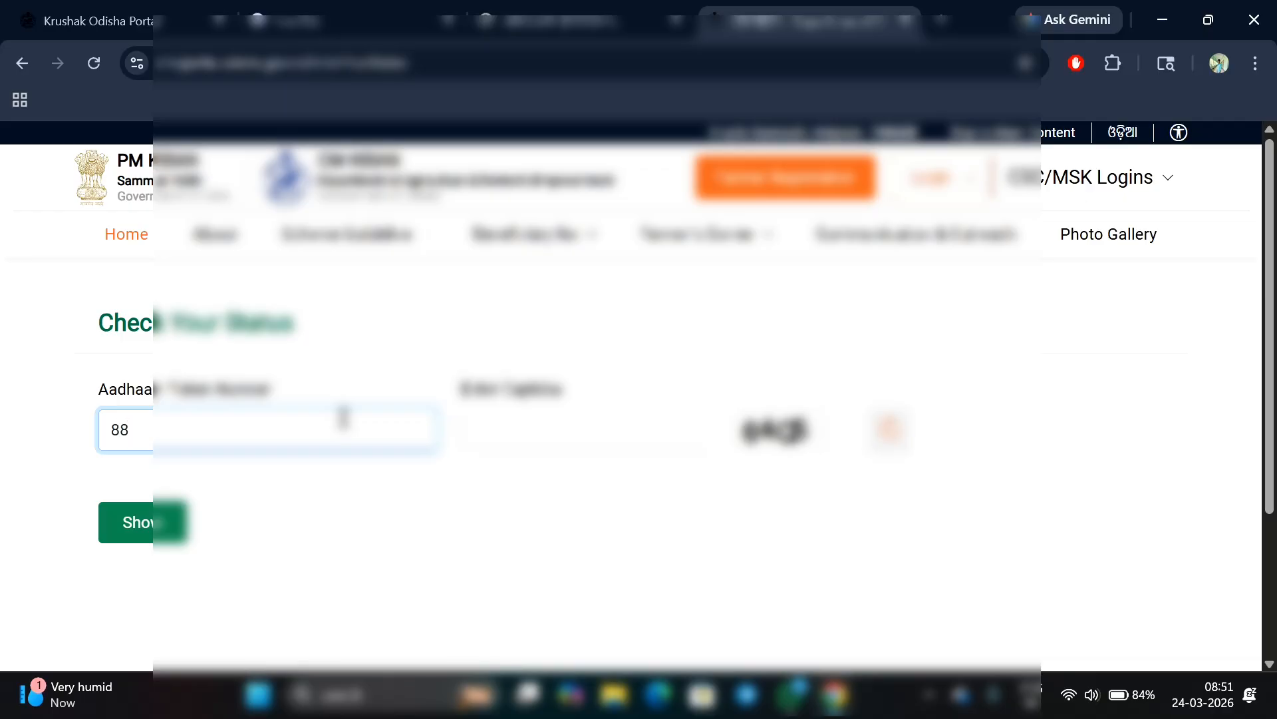
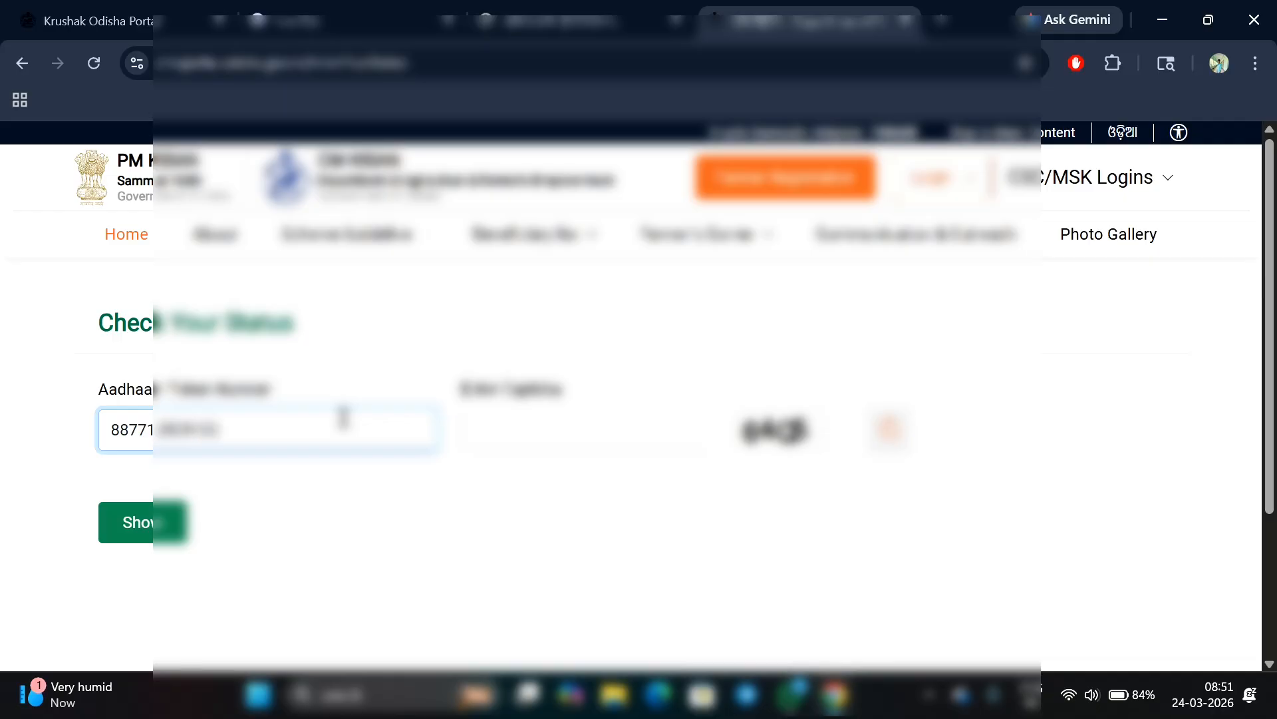
click(525, 418)
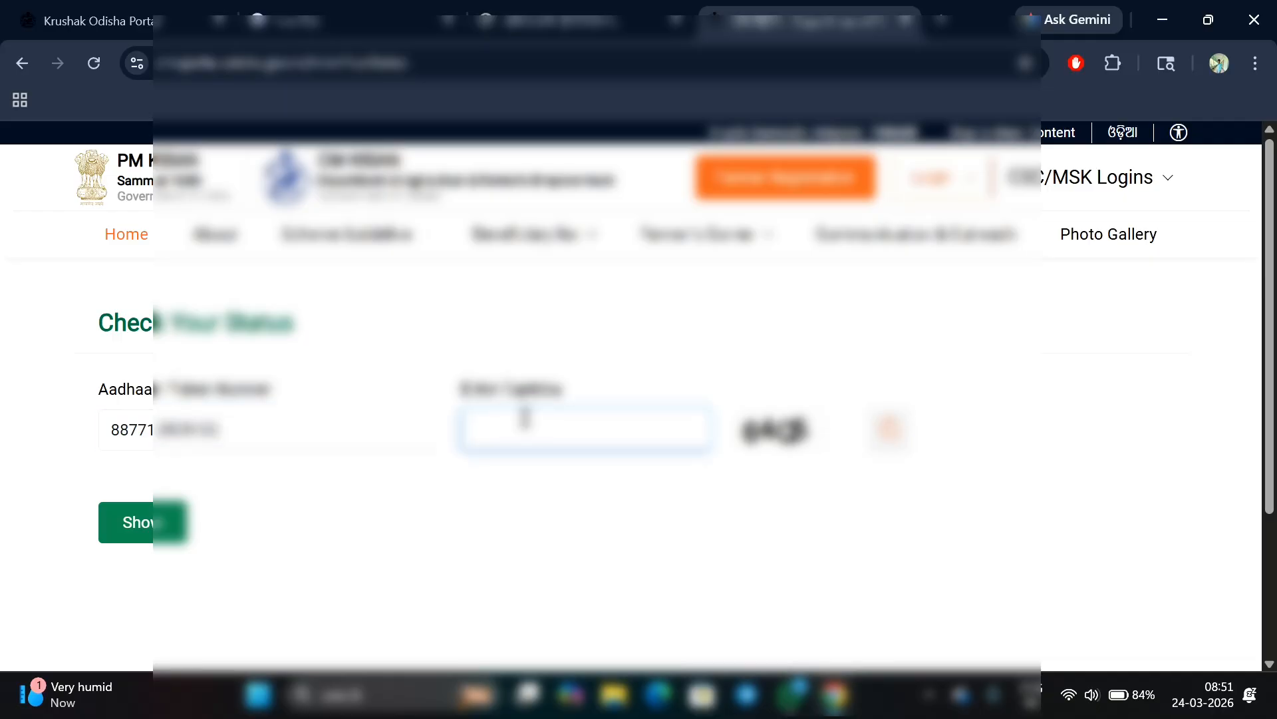
text(g4q5)
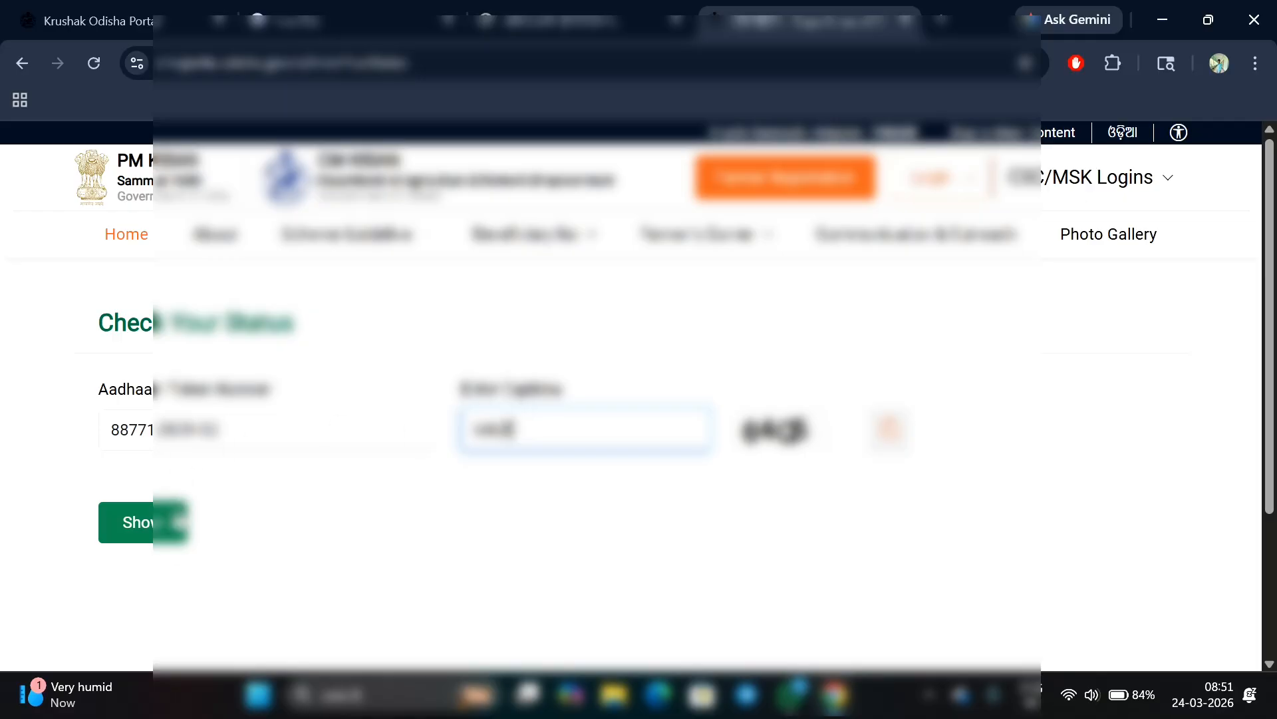
click(174, 522)
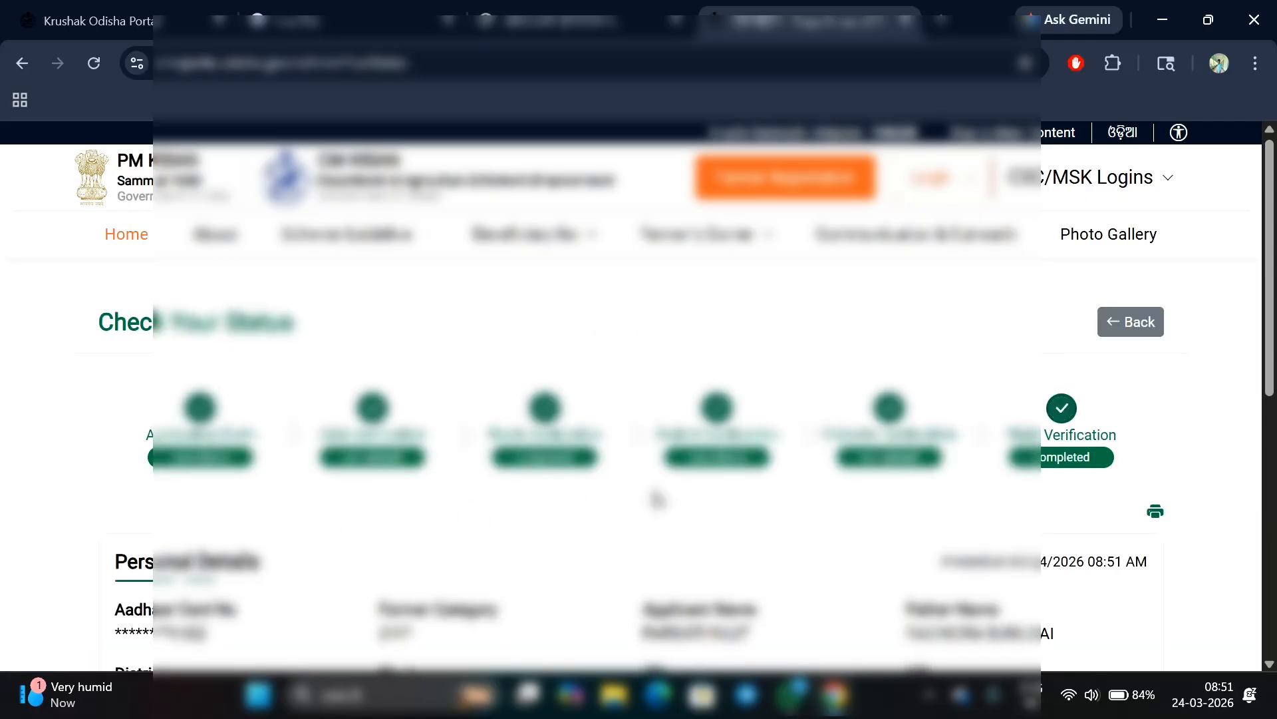